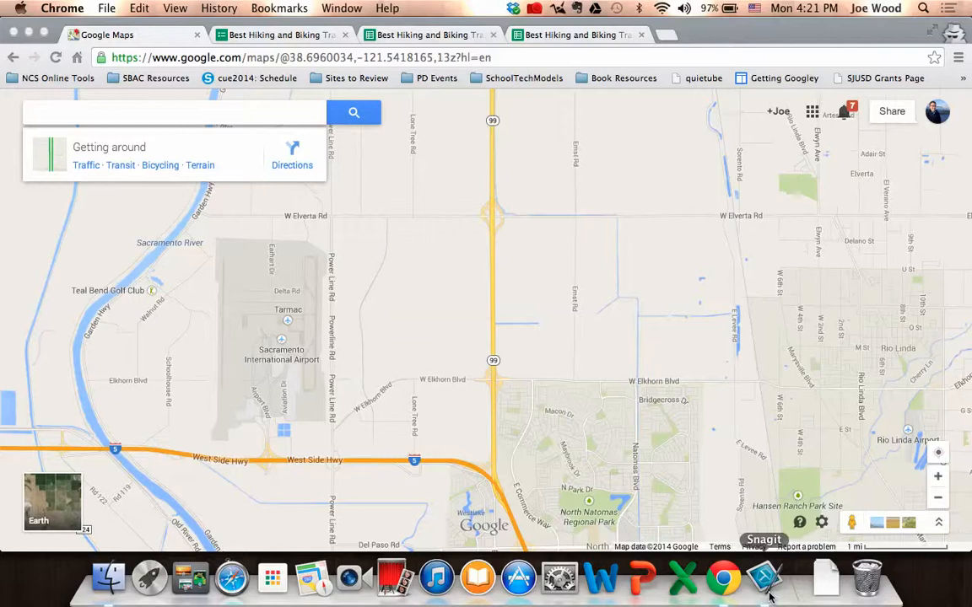
Open My Places and create a new map with classic My Maps.
left_click(822, 524)
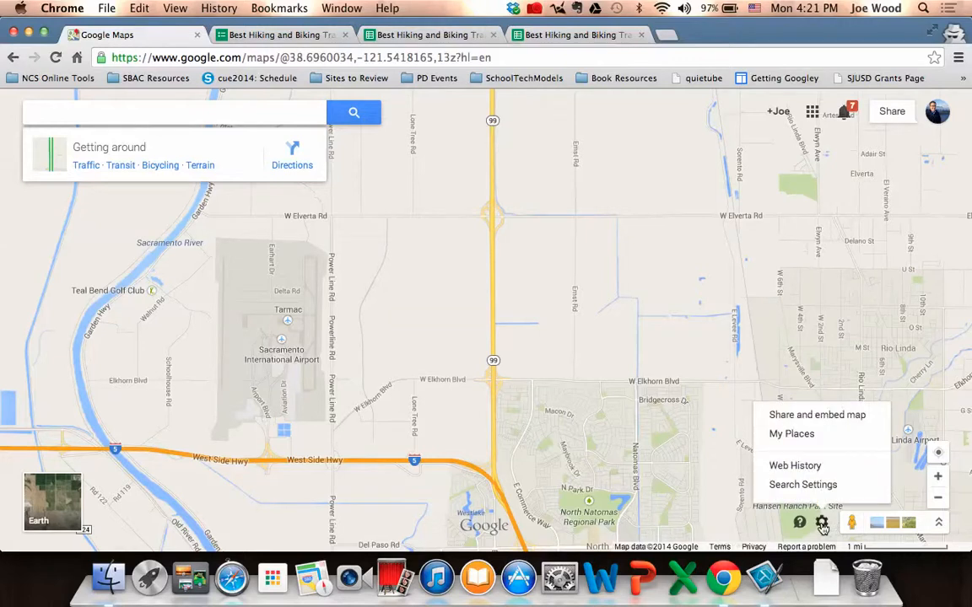
left_click(806, 434)
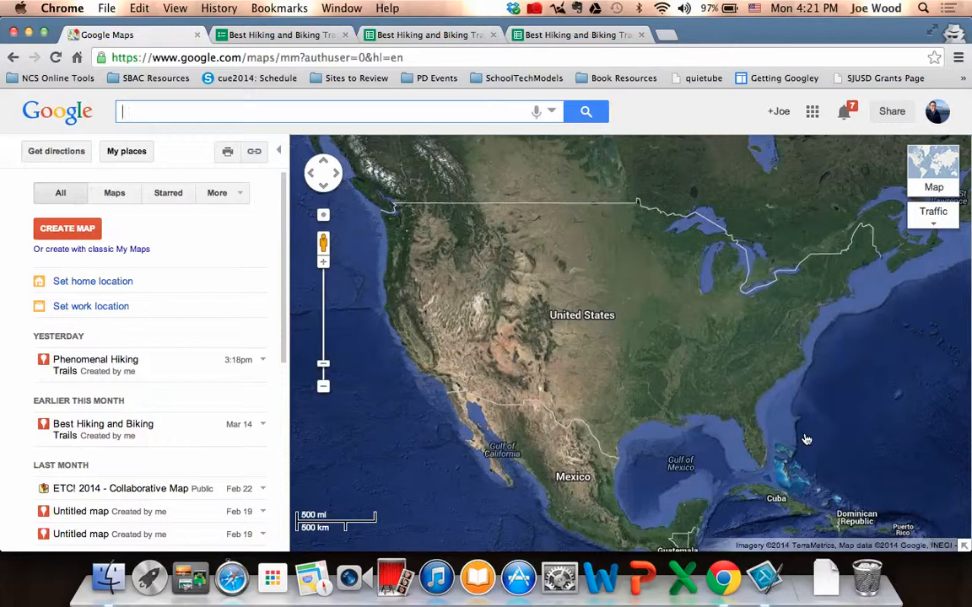
left_click(100, 251)
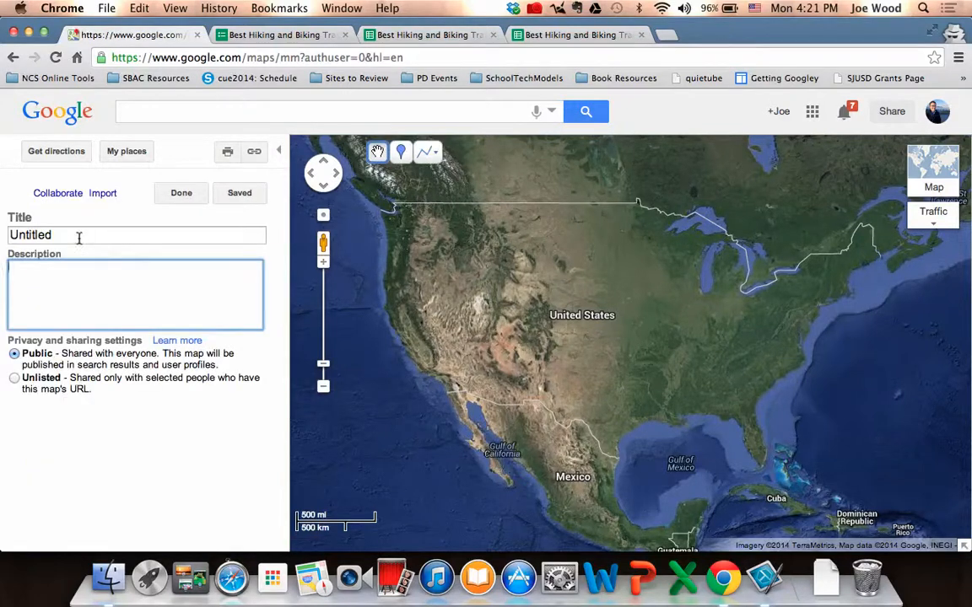
Title the new map "Home Town USA".
double_click(78, 237)
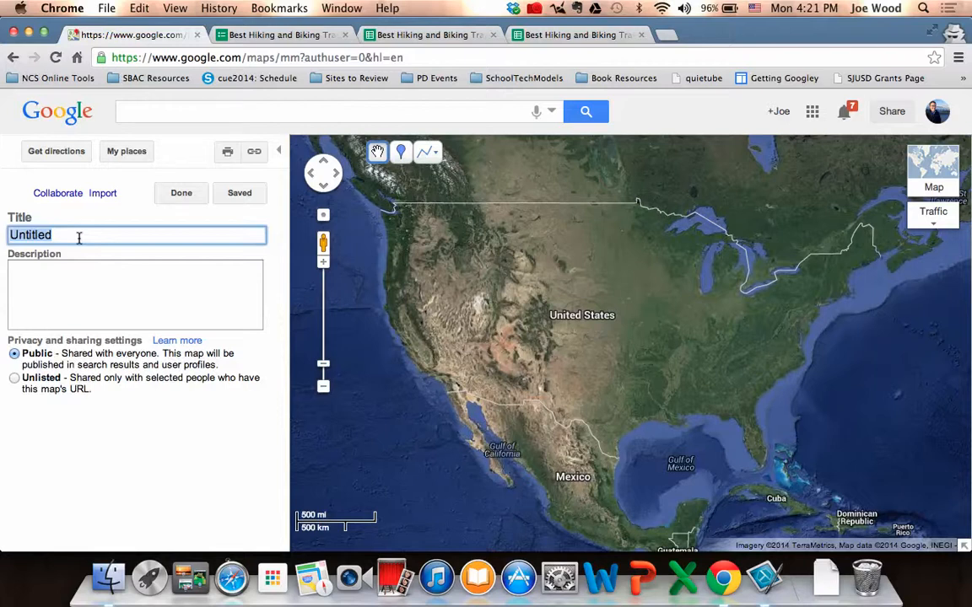
type("Home Town USD")
key("BackSpace")
type("A")
Enter "Create a placemark for your hometown." as the map's description.
left_click(75, 294)
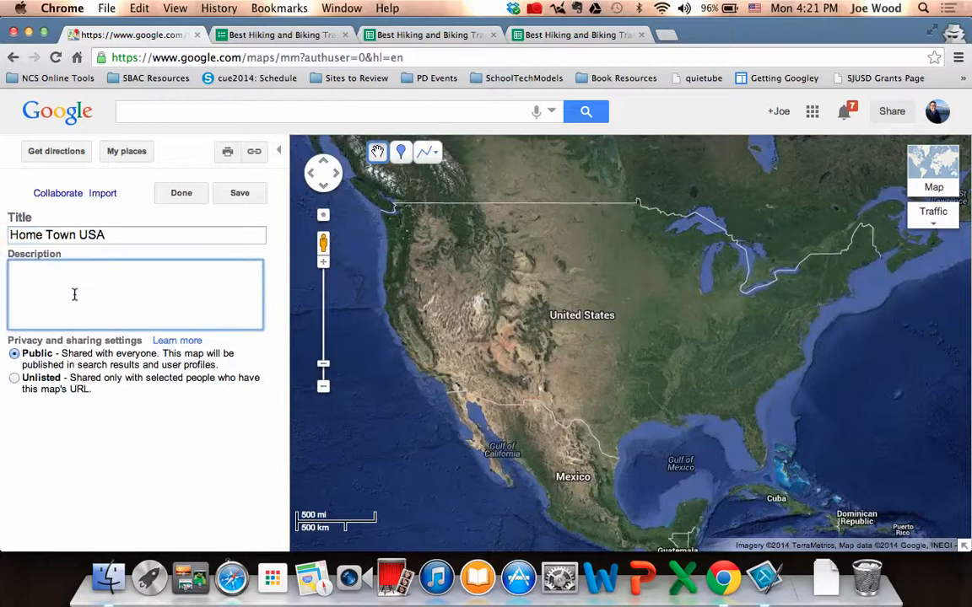
type("crea")
key("BackSpace")
key("BackSpace")
key("BackSpace")
key("BackSpace")
type("Create a placemark ")
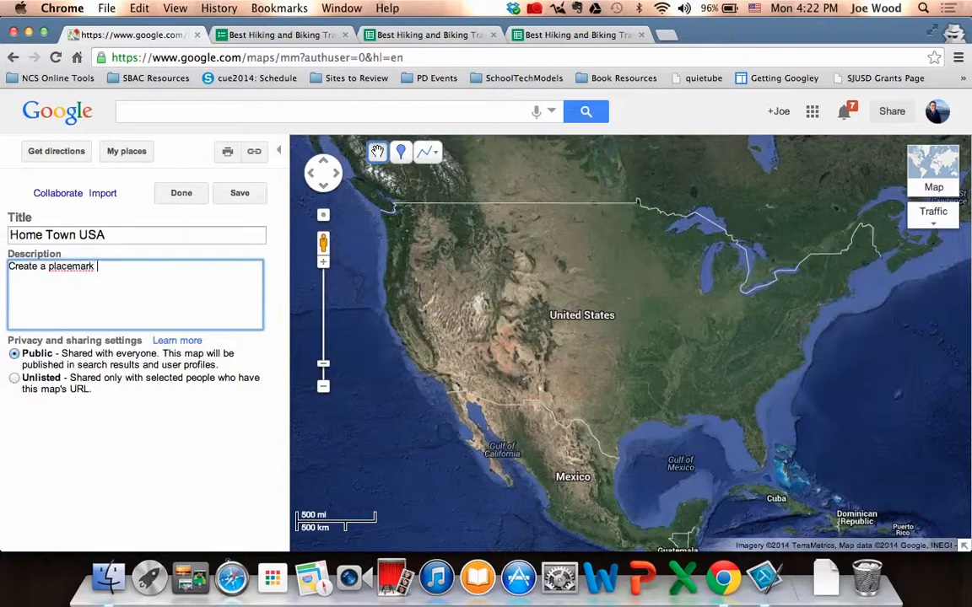
type("for your hometown.")
Search the map for Yuba City, CA and bring its downtown area into close view.
left_click(299, 111)
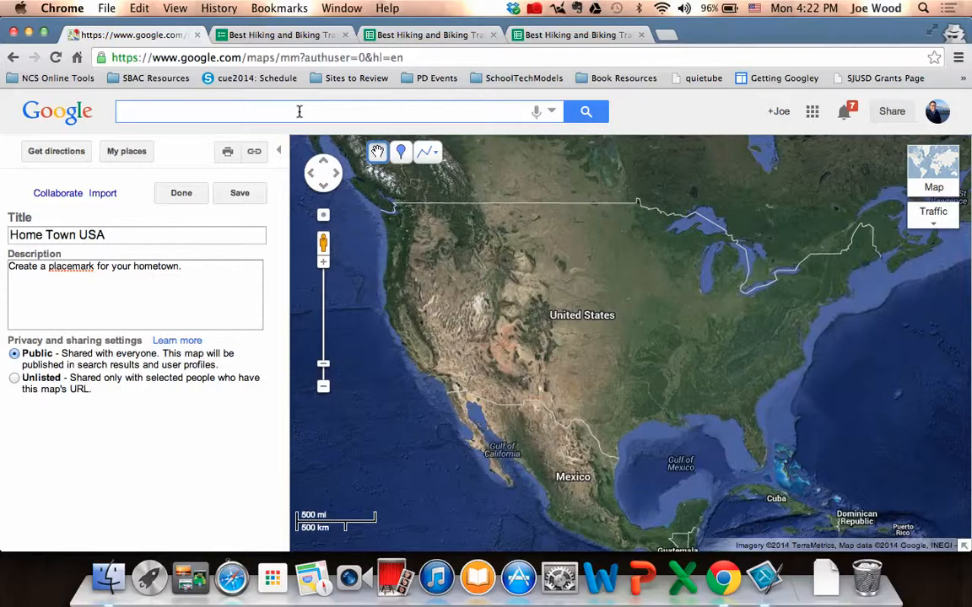
type("yuba cit")
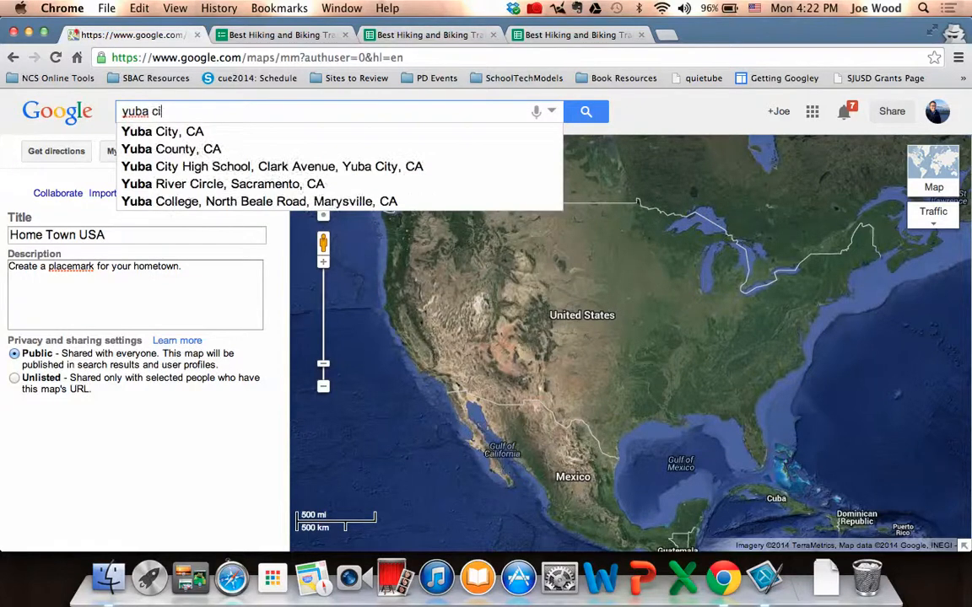
left_click(217, 137)
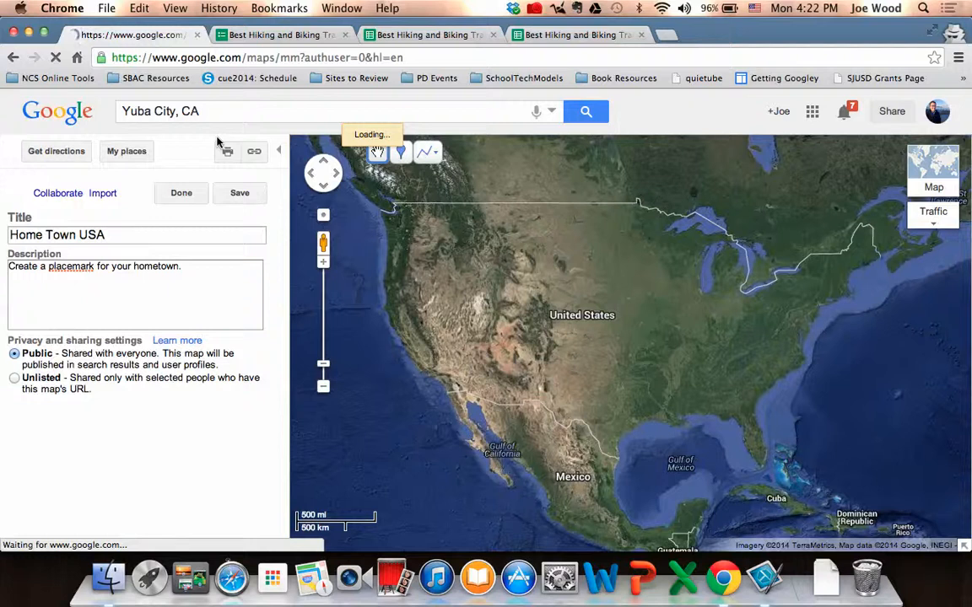
left_click(324, 262)
left_click(324, 264)
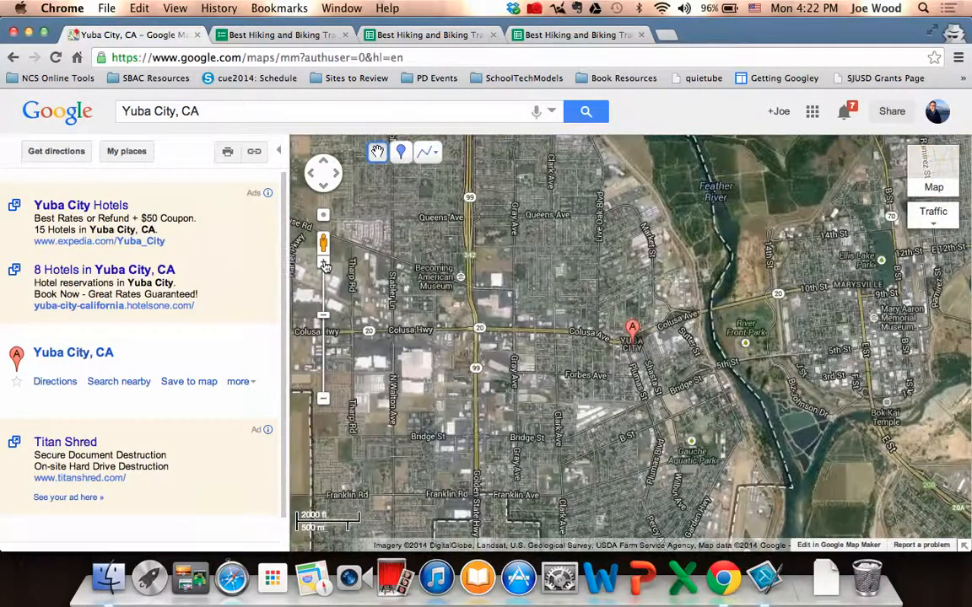
left_click(324, 264)
left_click_drag(472, 440, 490, 325)
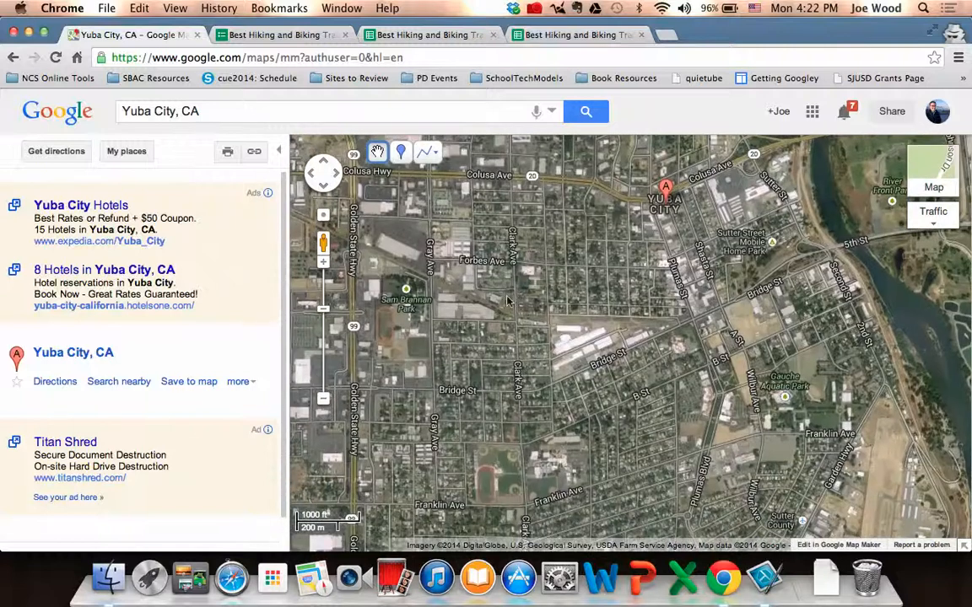
left_click_drag(567, 288, 561, 340)
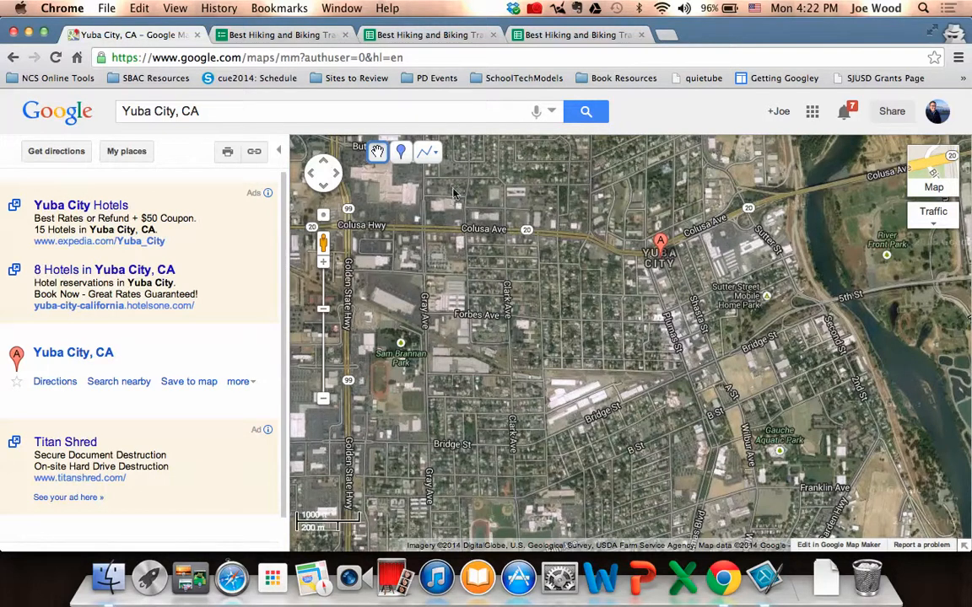
Add a placemark on Bridge St near Plumas St and title it "Home Town - " followed by the person's full name.
left_click(402, 154)
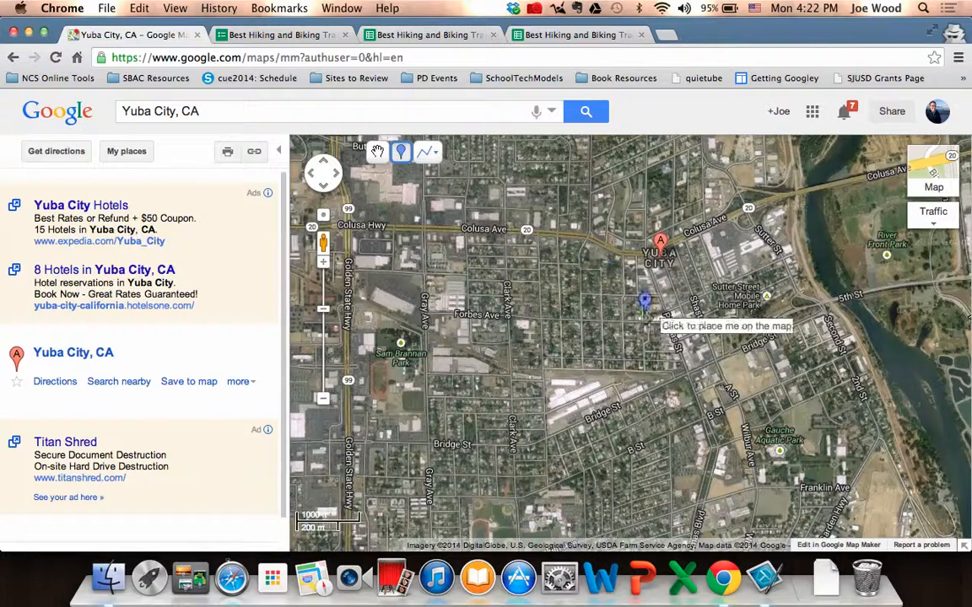
left_click(686, 365)
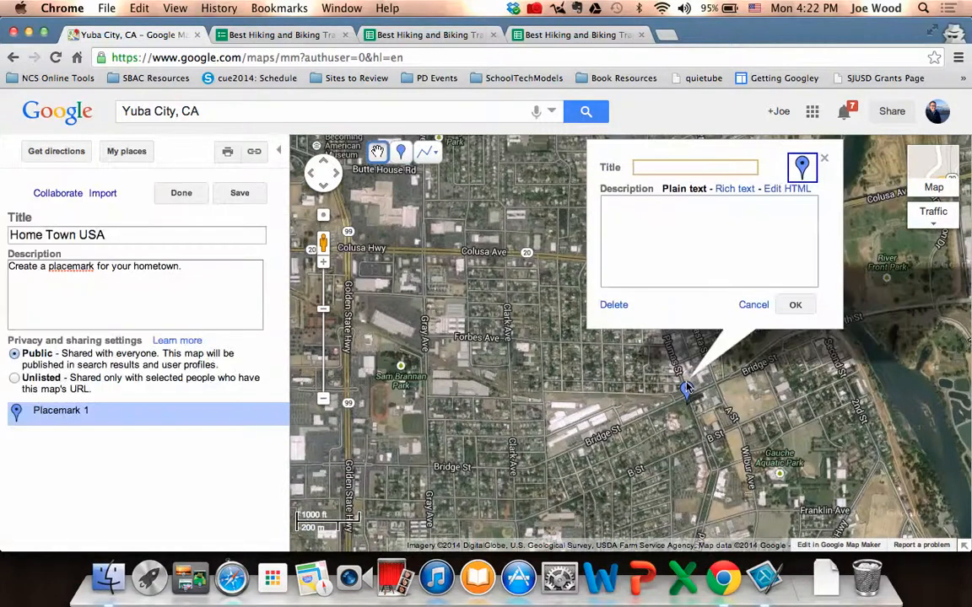
type("Home Town - Joe")
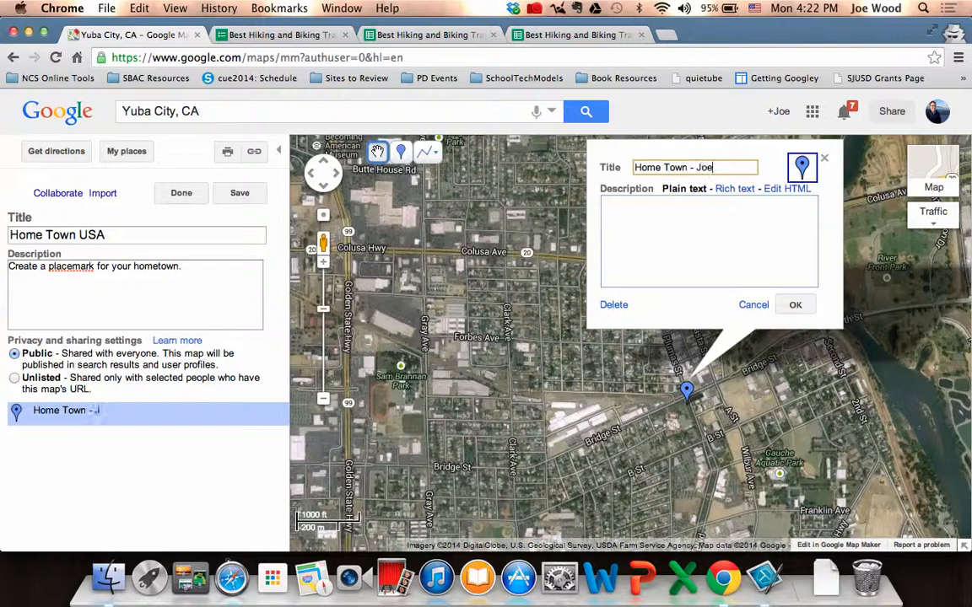
type(" Wood")
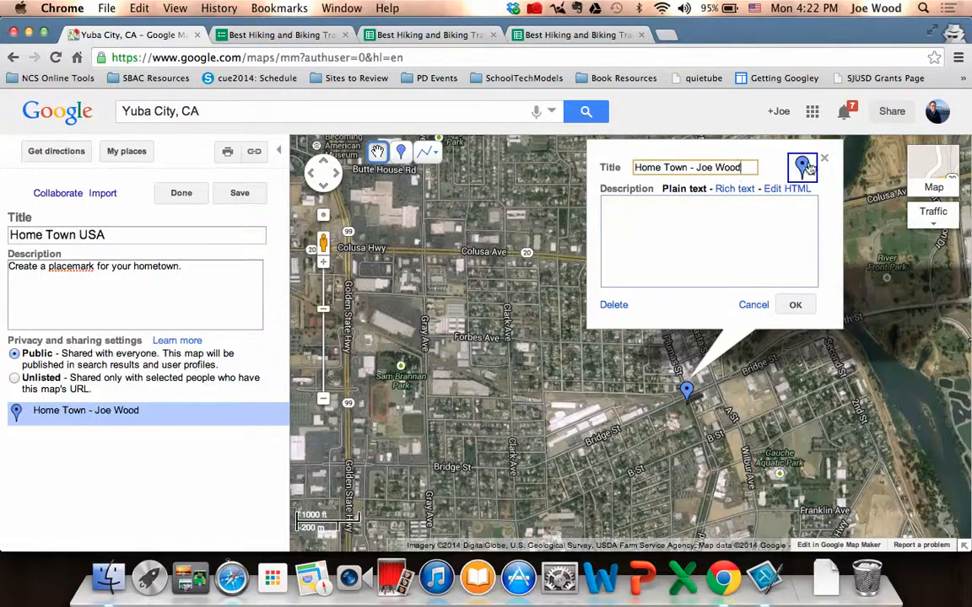
Change the placemark's icon to the yellow pushpin.
left_click(806, 167)
scroll(776, 236, "down", 2)
scroll(776, 240, "down", 3)
scroll(743, 242, "up", 5)
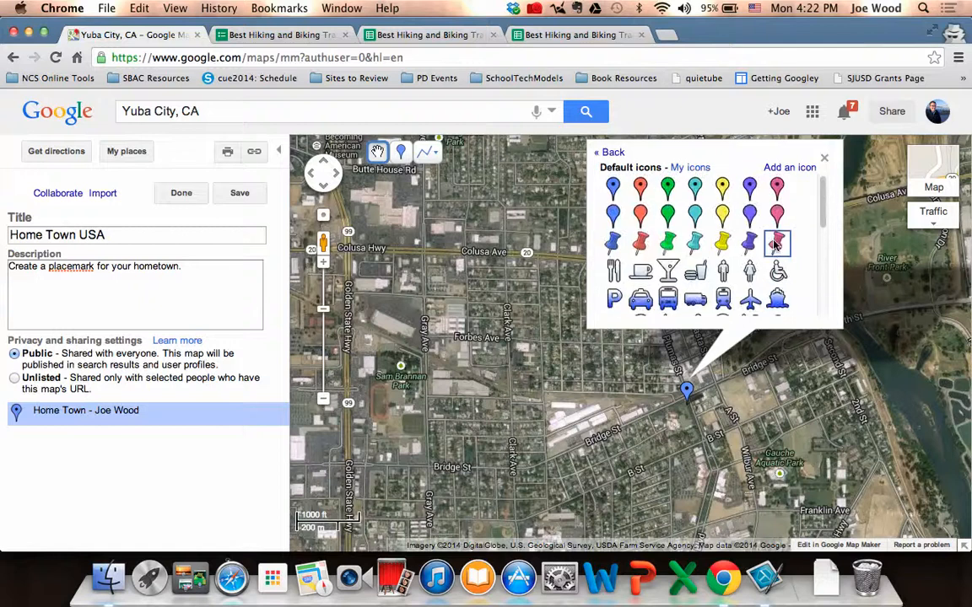
left_click(723, 244)
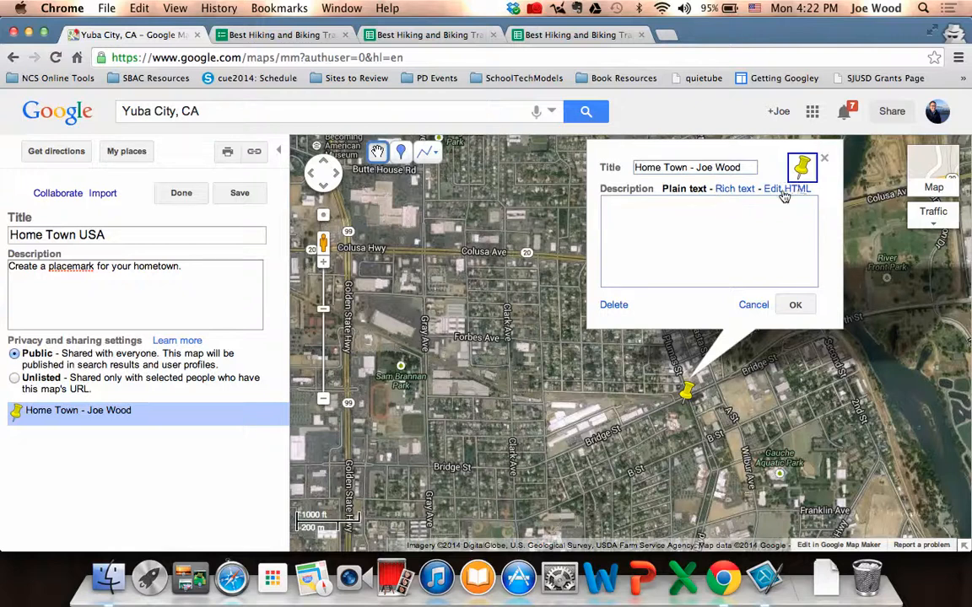
Switch the placemark's description to rich text and enter "I grew up in a small town north of Sacramento...".
left_click(739, 203)
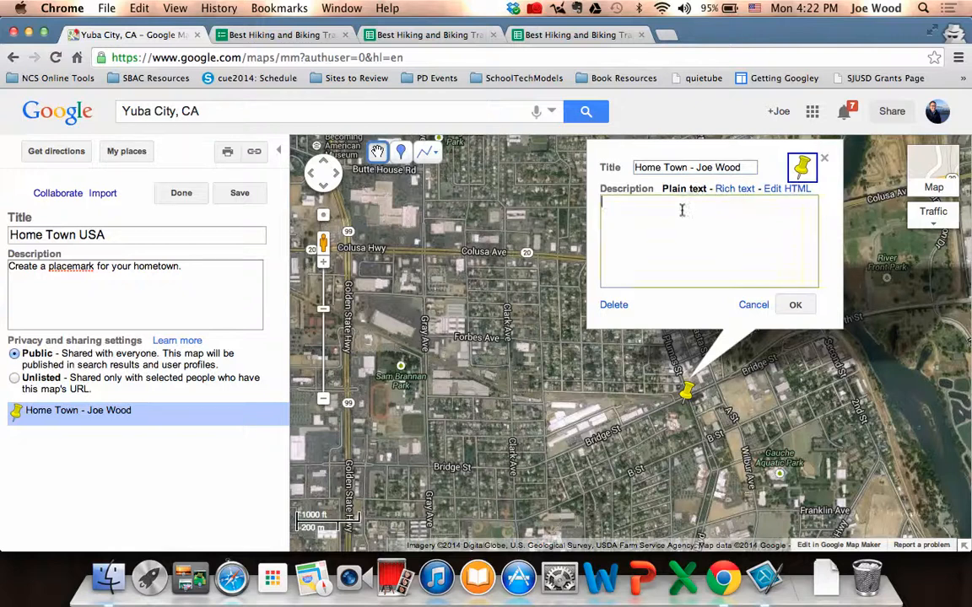
left_click(734, 189)
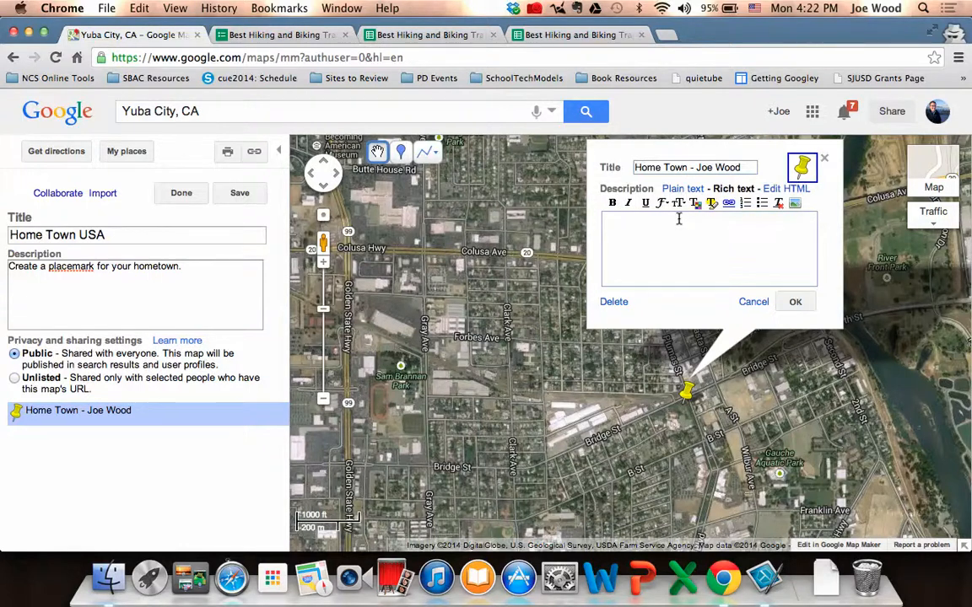
type("grew up in a small ")
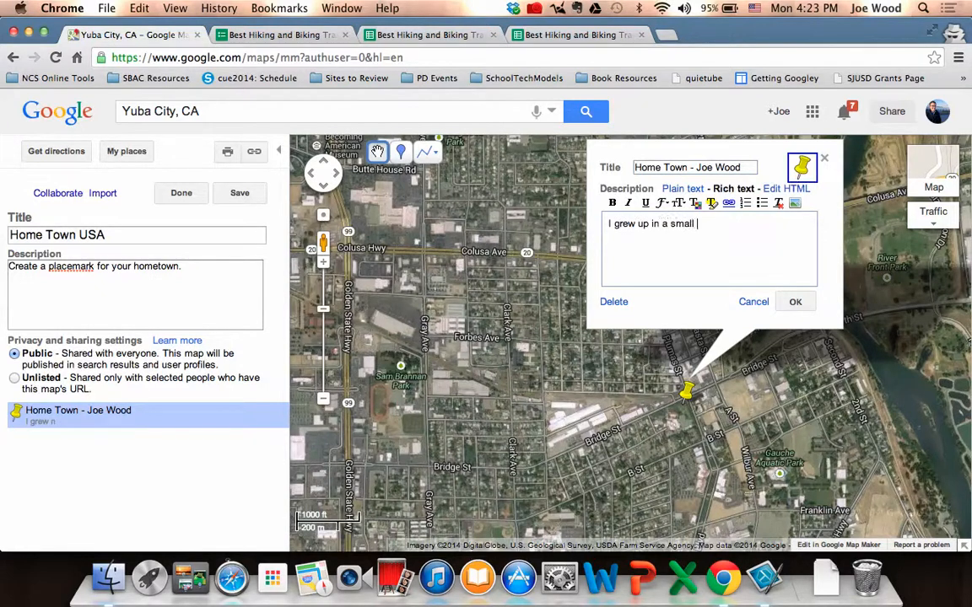
type("town nort")
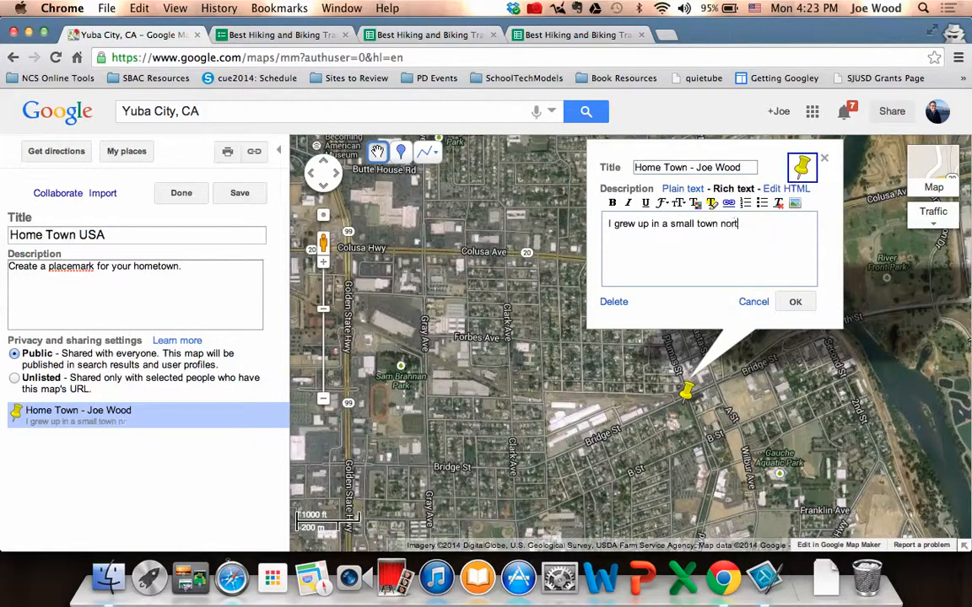
type("h of Sacramenot")
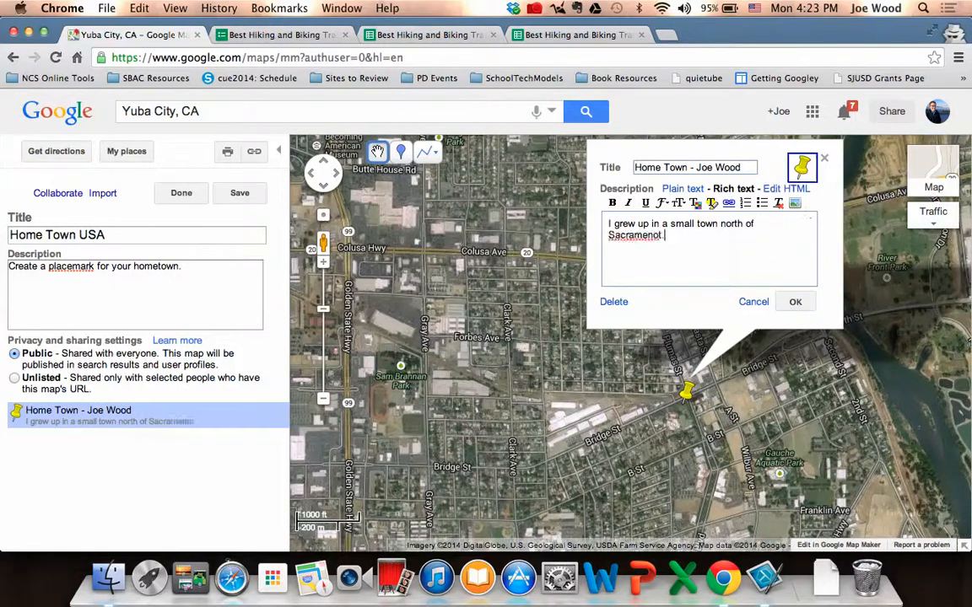
key("BackSpace")
key("BackSpace")
key("BackSpace")
key("BackSpace")
key("BackSpace")
type("to...")
Examine the rich-text font, size, colour, link and image options for the placemark's description without applying any.
left_click(675, 205)
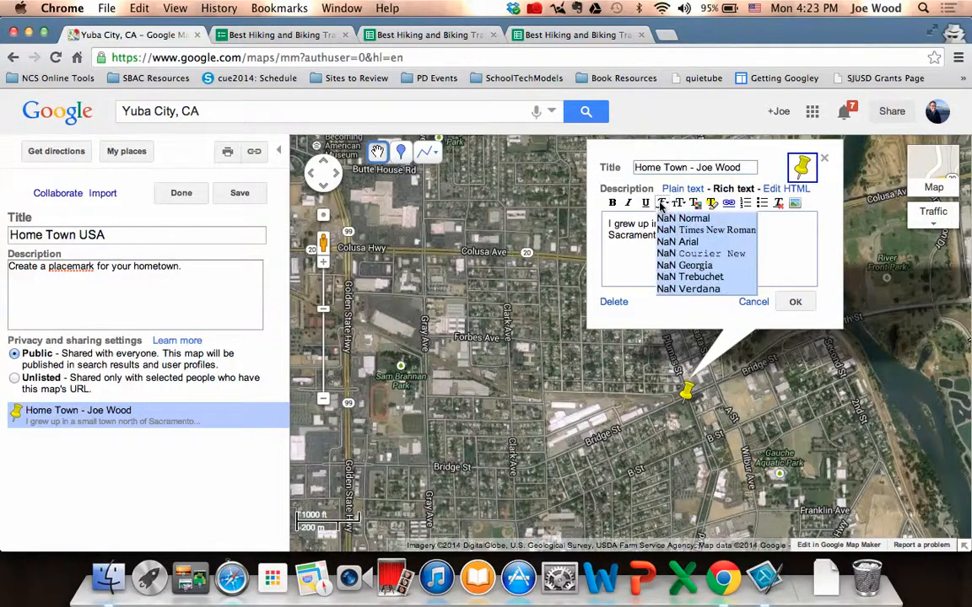
left_click(678, 204)
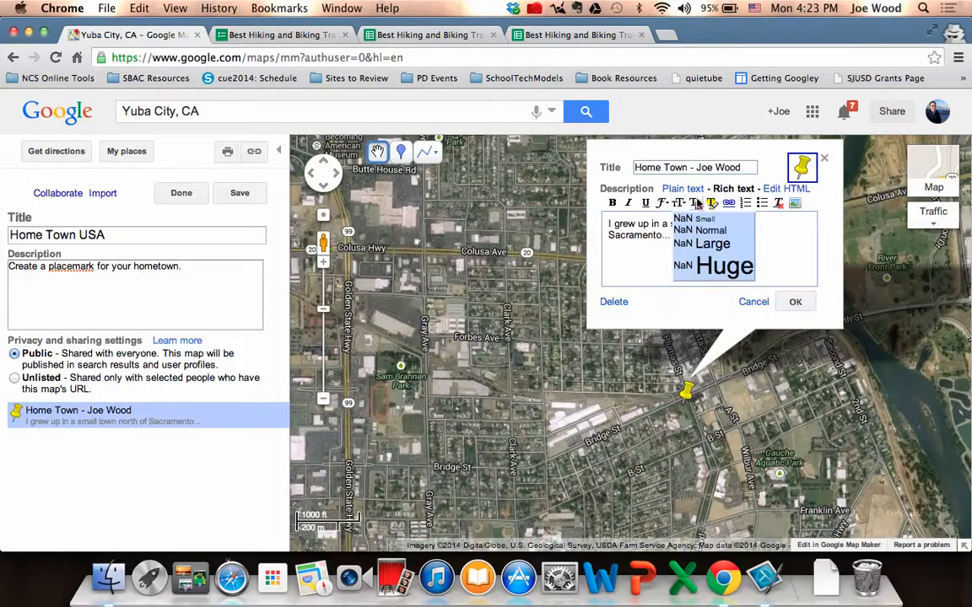
left_click(697, 203)
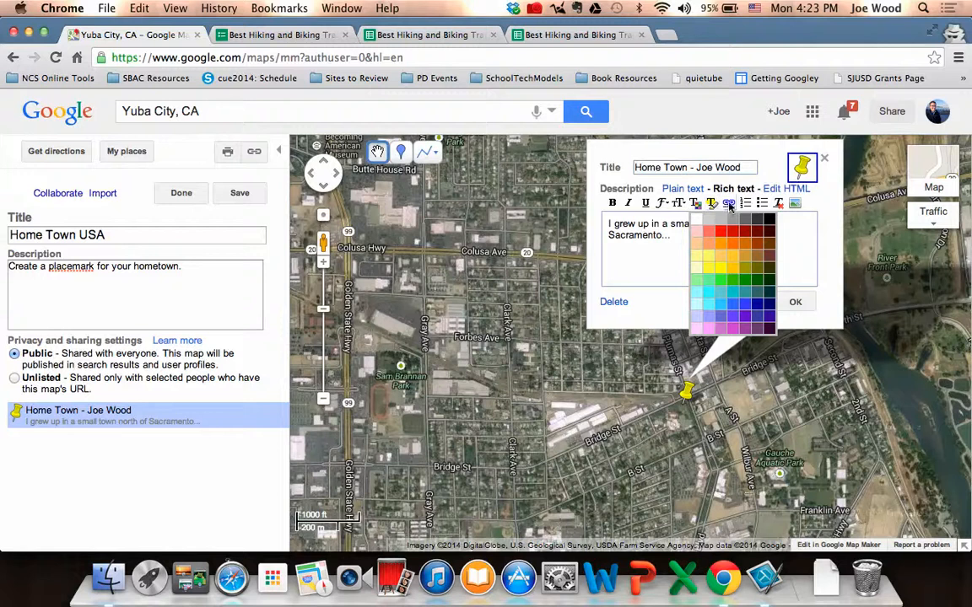
left_click(727, 203)
left_click(599, 218)
left_click_drag(608, 235, 662, 236)
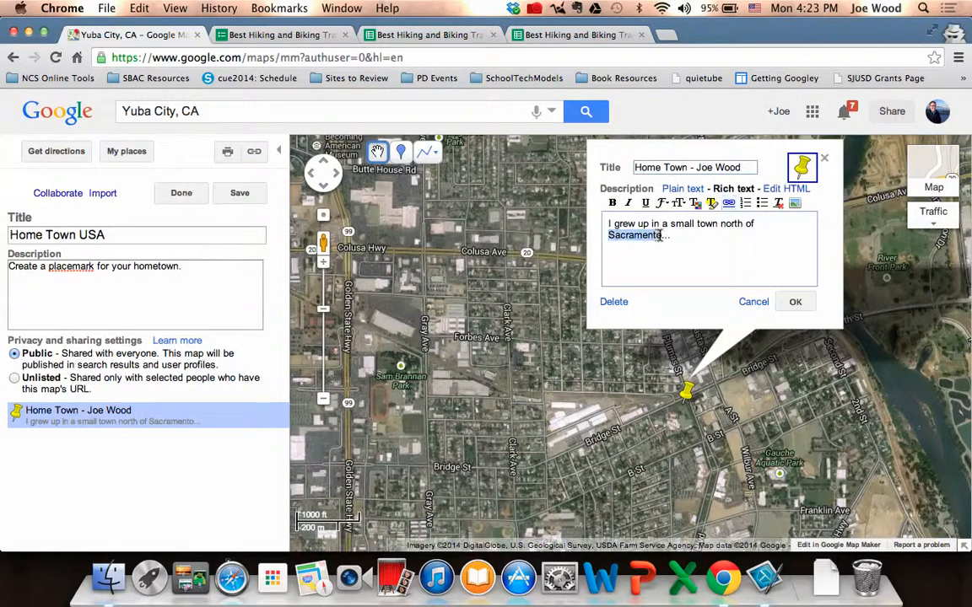
left_click(727, 203)
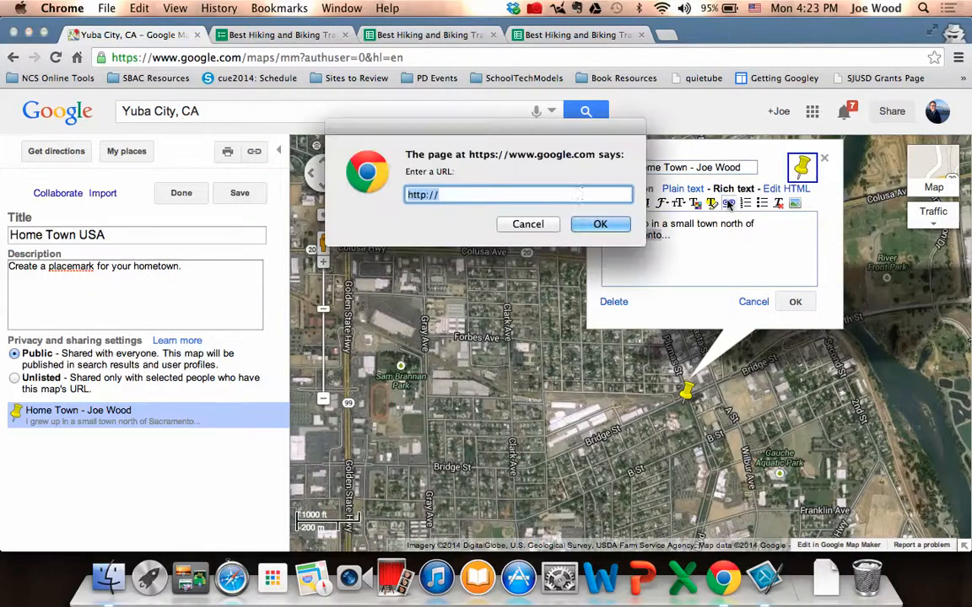
left_click(526, 223)
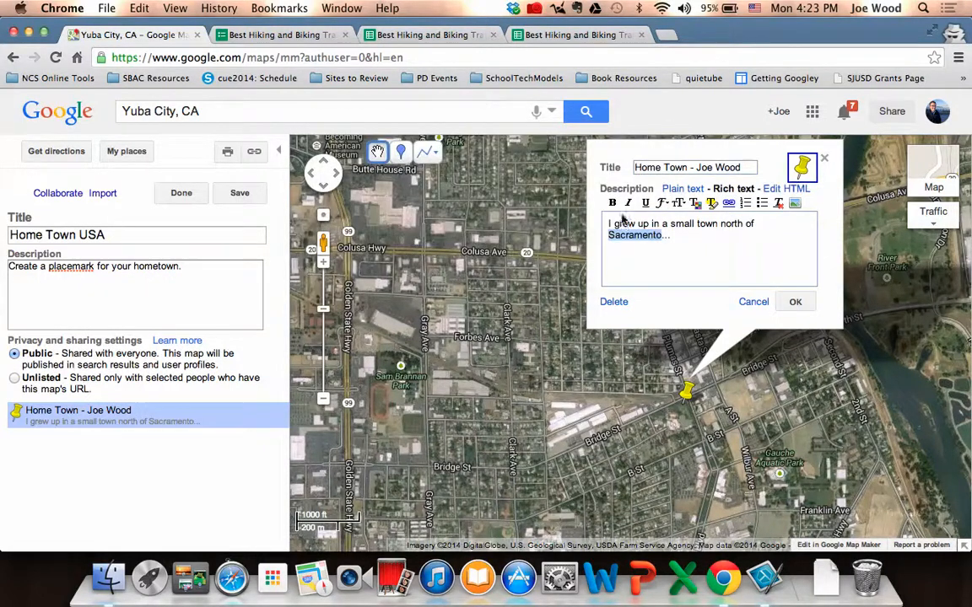
left_click(604, 224)
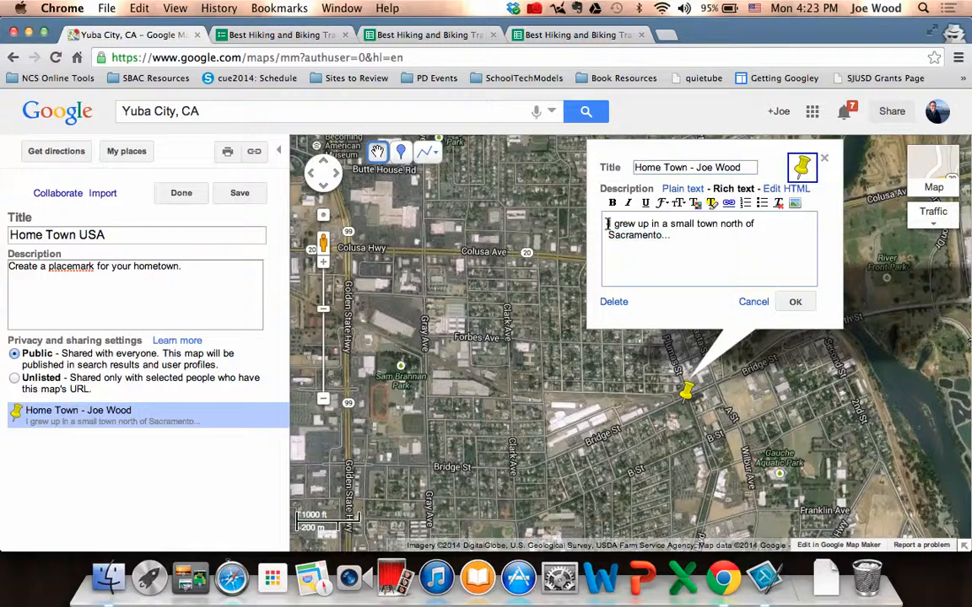
left_click(793, 204)
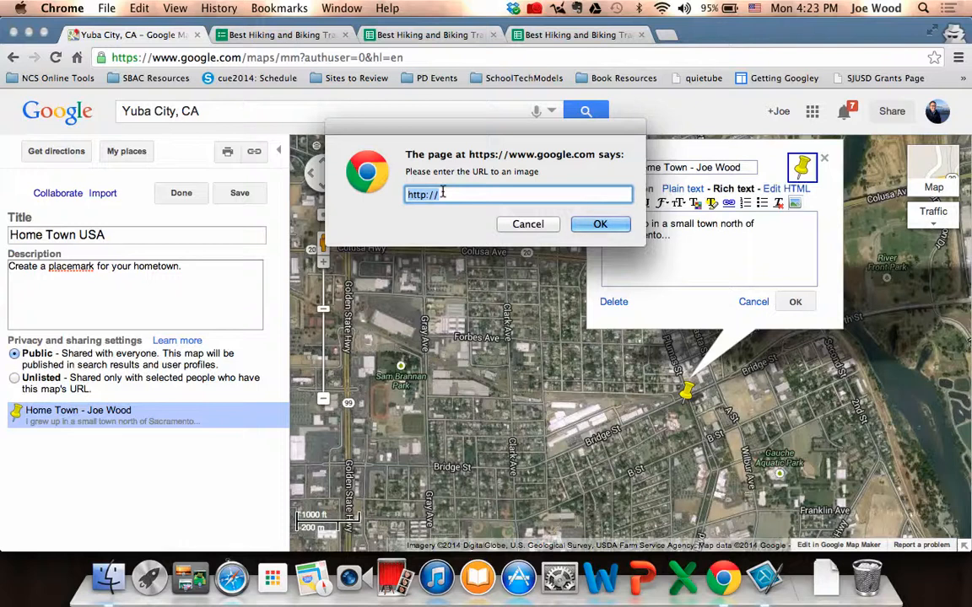
left_click(527, 225)
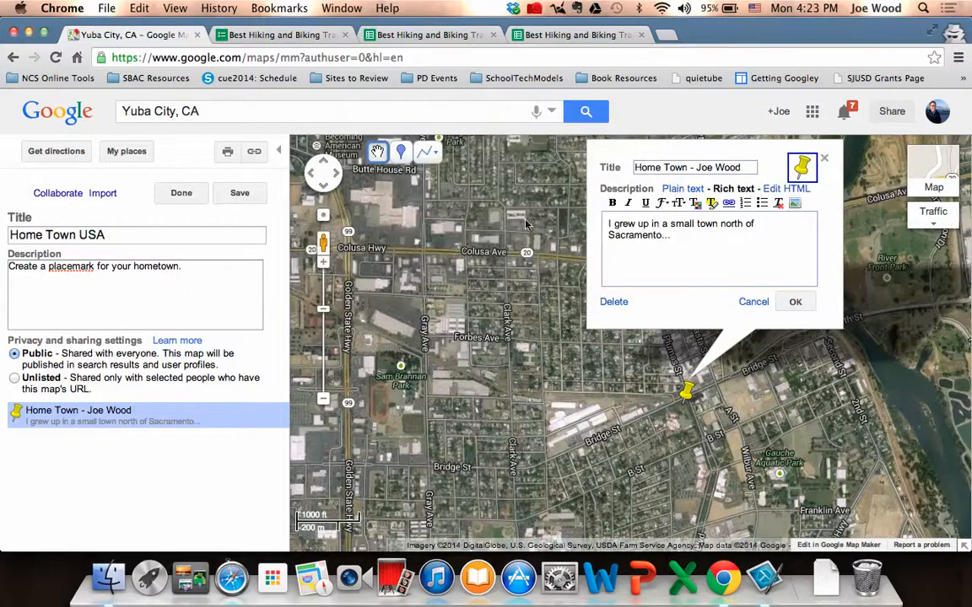
Confirm the placemark's details and finish editing the map.
left_click(796, 303)
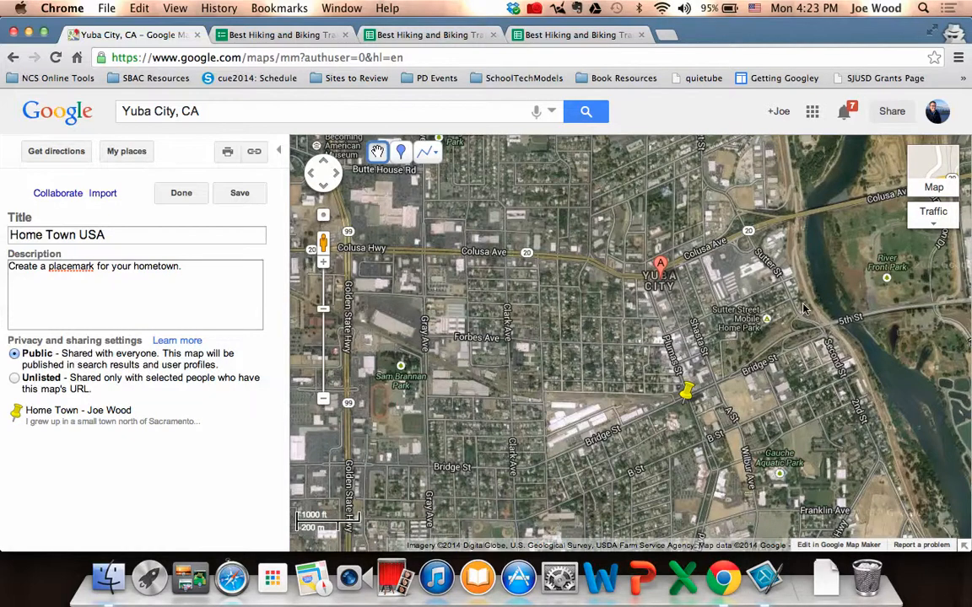
left_click(182, 193)
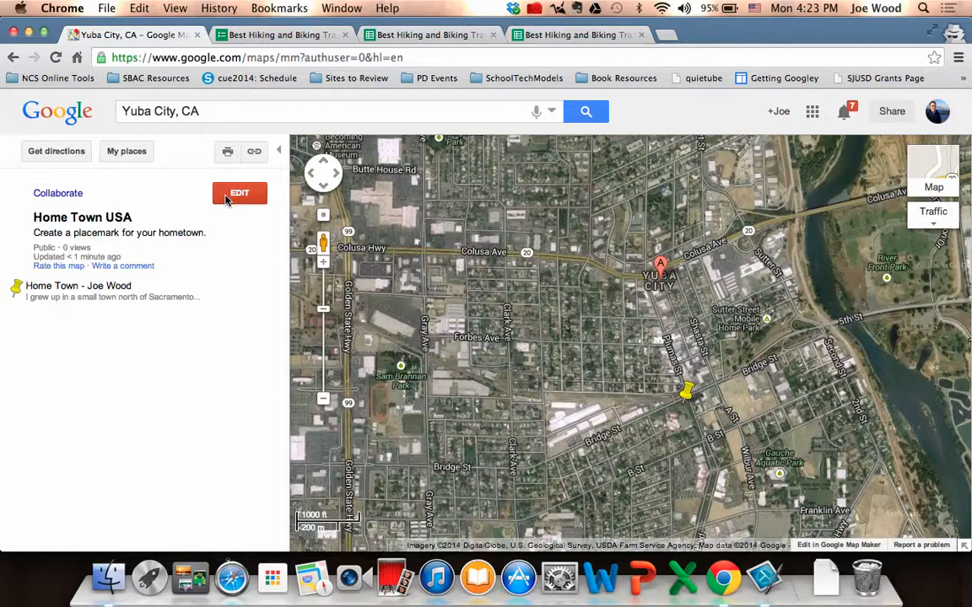
Allow anyone to edit the Home Town USA map in its collaborator settings, and view the map's shareable link.
left_click(64, 196)
left_click(232, 225)
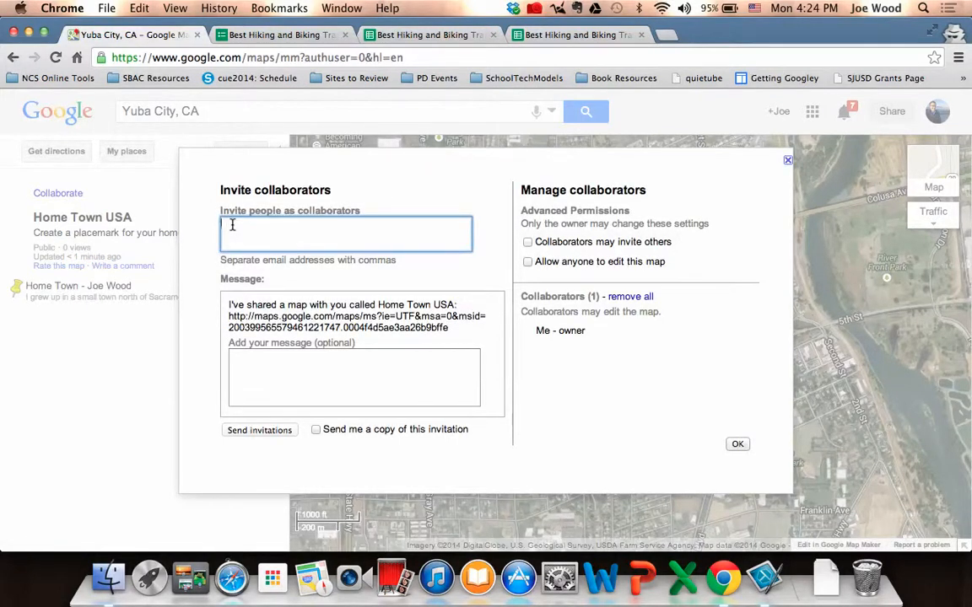
left_click(528, 264)
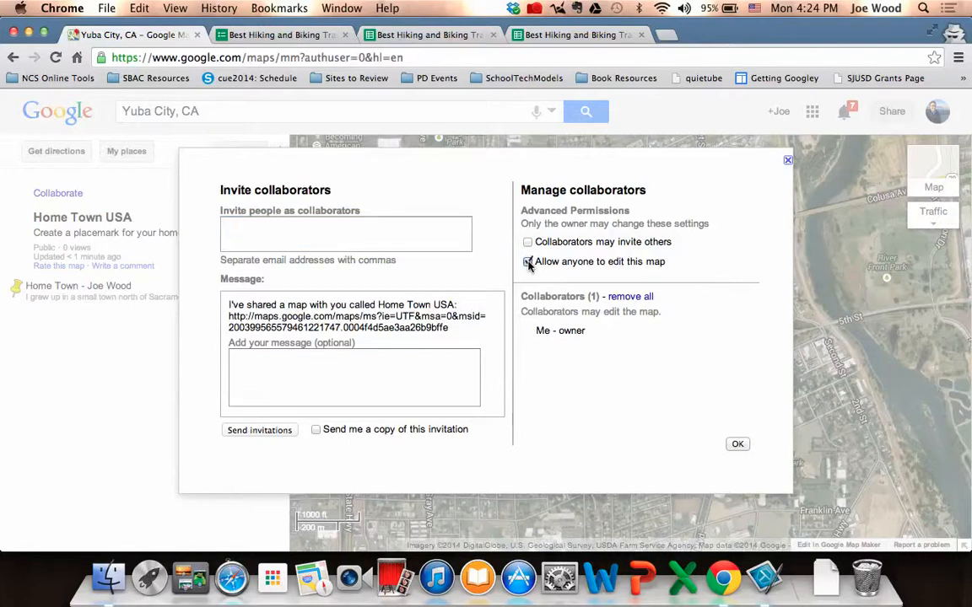
left_click(738, 443)
left_click(254, 151)
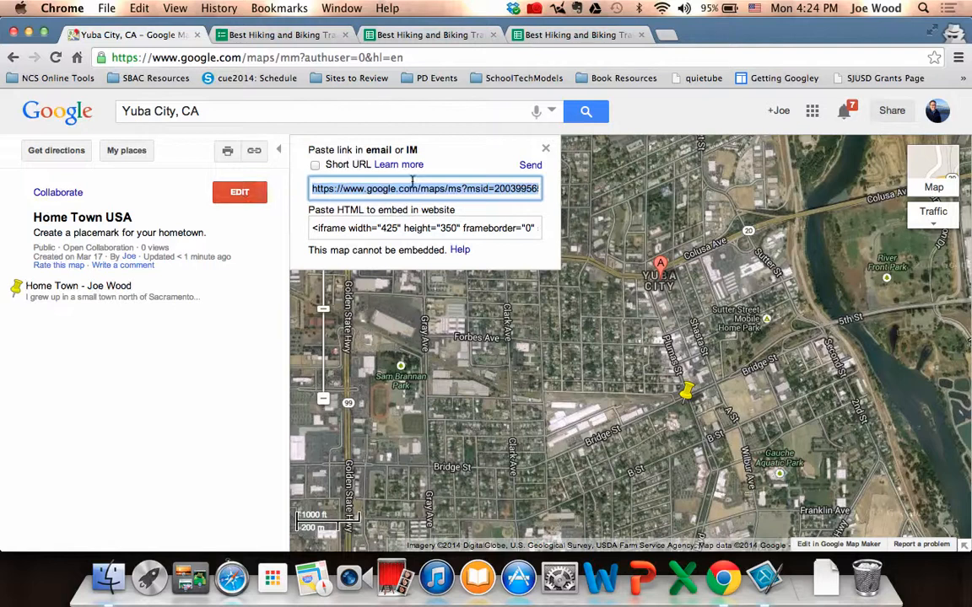
left_click(545, 149)
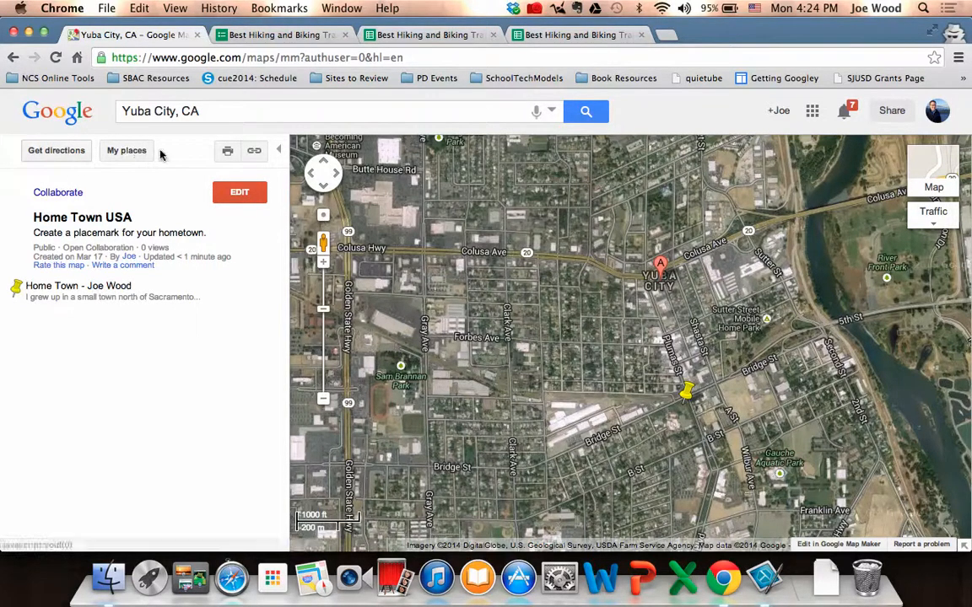
Go to maps.google.com, open the custom maps list and create a new map in Google Maps Engine Lite.
left_click(205, 58)
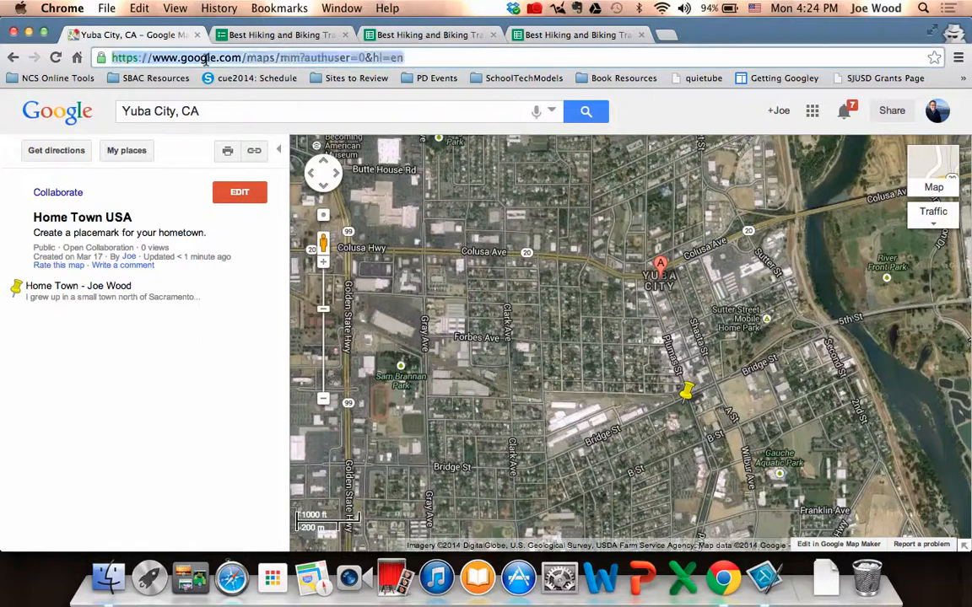
type("maps.go")
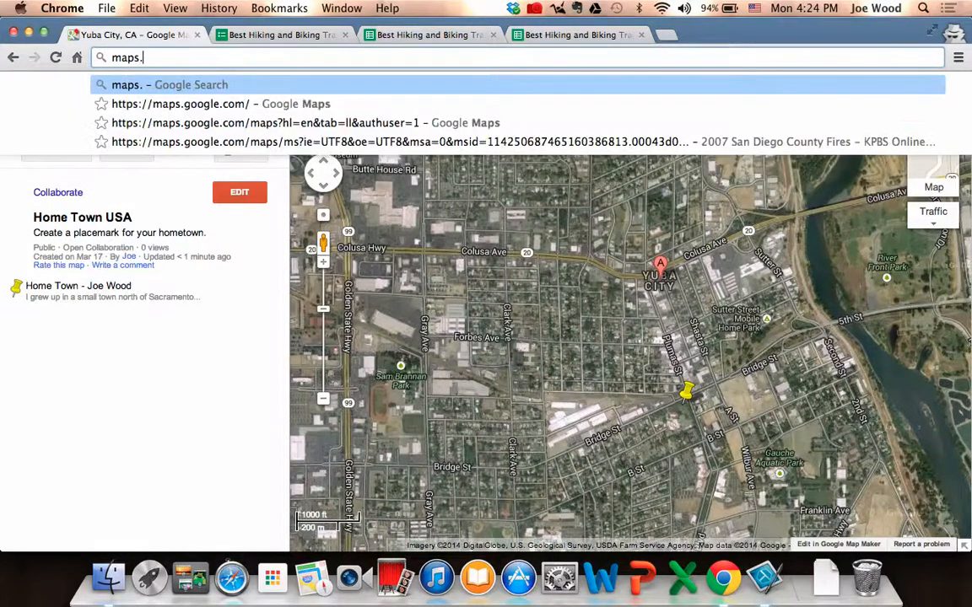
type("ogle.com")
key("Return")
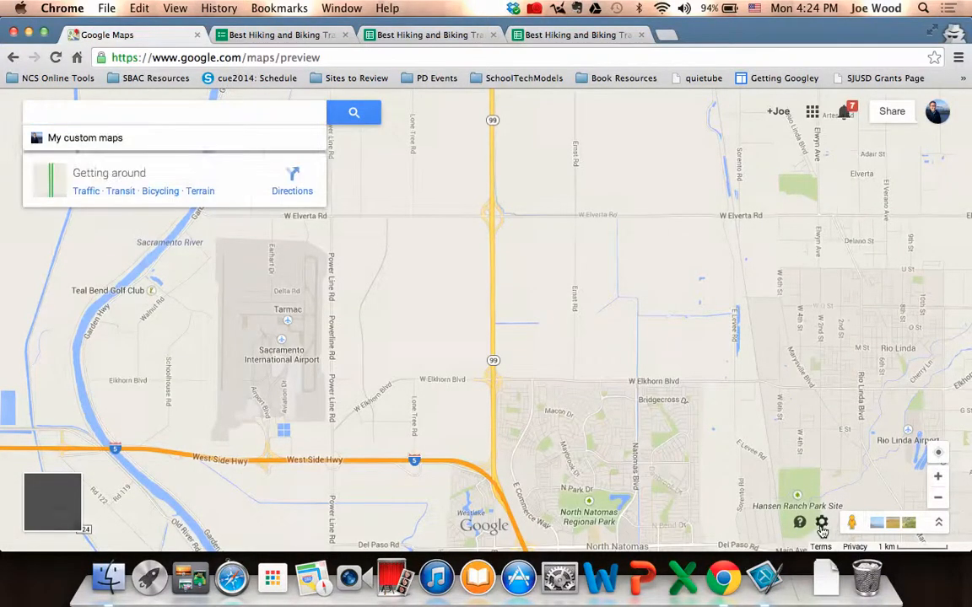
left_click(822, 525)
left_click(798, 434)
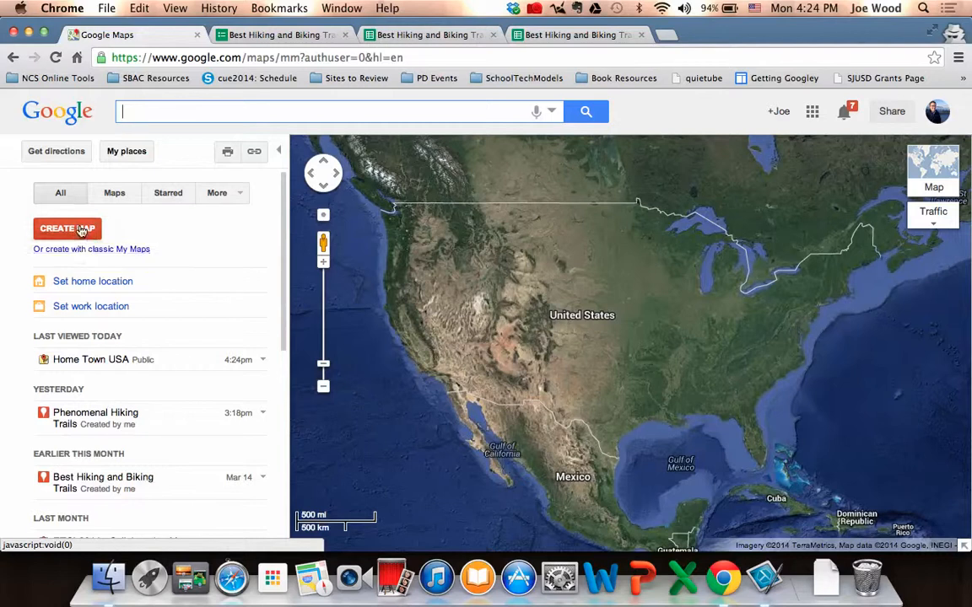
left_click(80, 230)
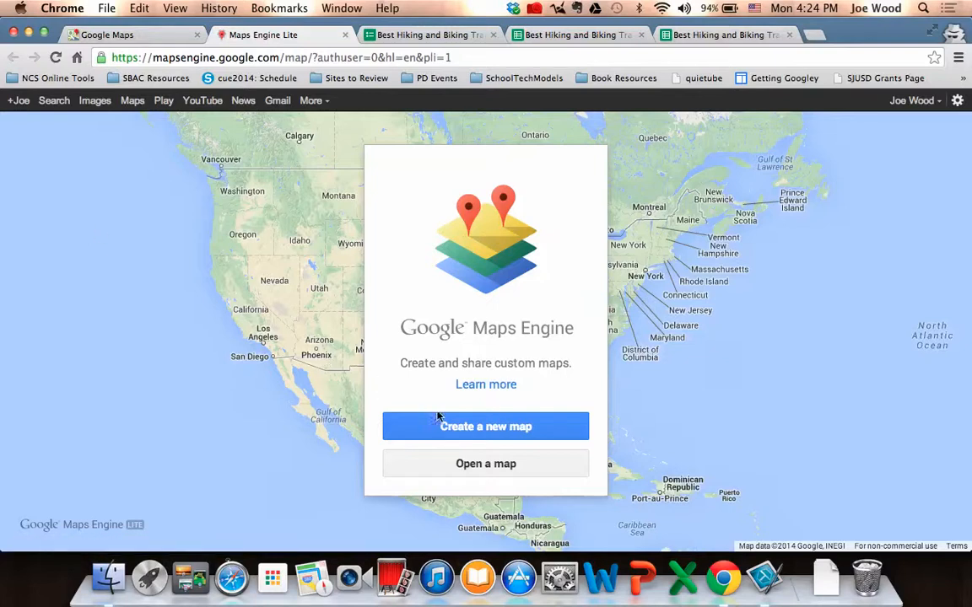
left_click(500, 428)
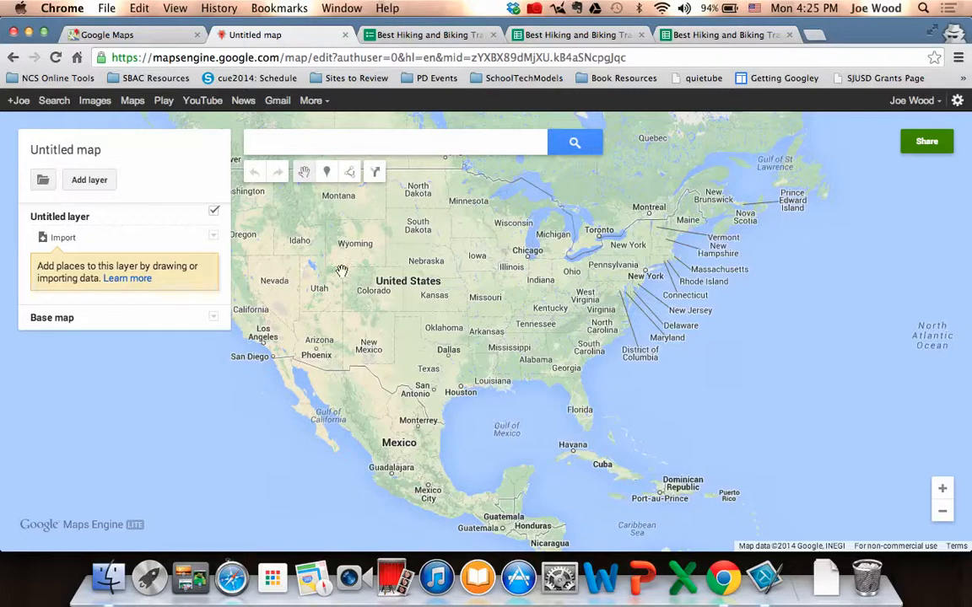
Examine the questions in the "Best Hiking and Biking Trails in the Area" form.
left_click(442, 40)
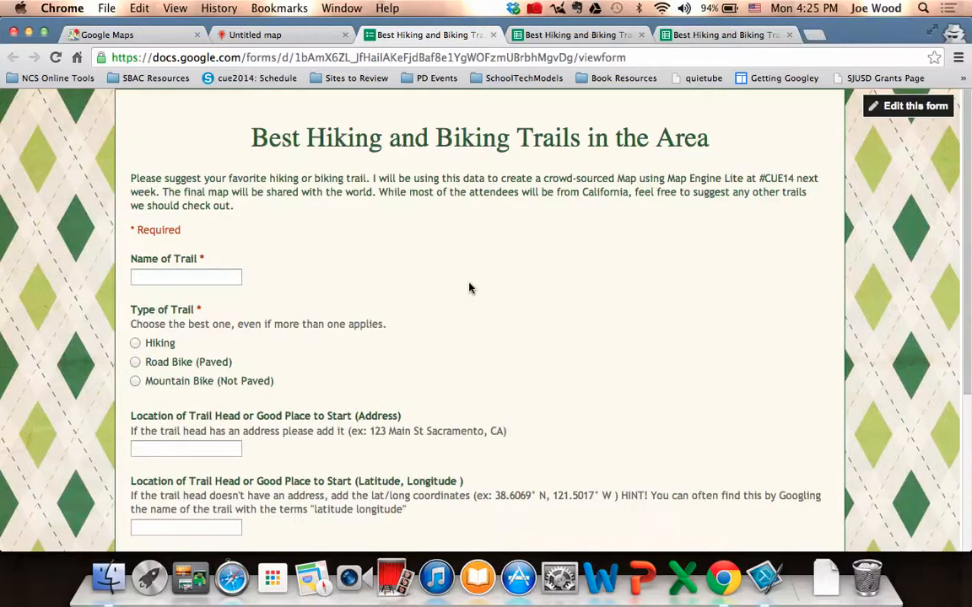
scroll(469, 288, "down", 3)
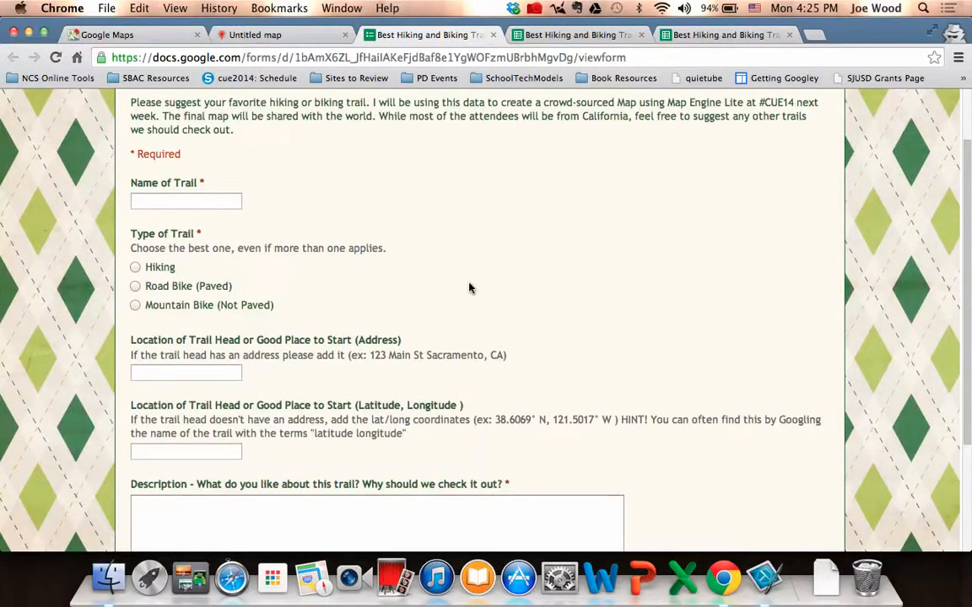
scroll(470, 288, "down", 5)
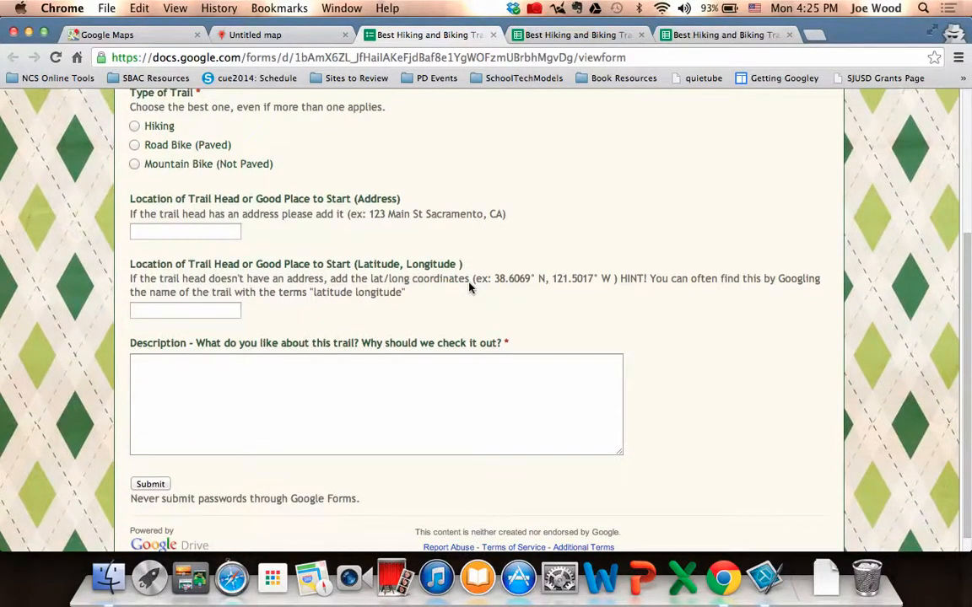
scroll(470, 288, "down", 1)
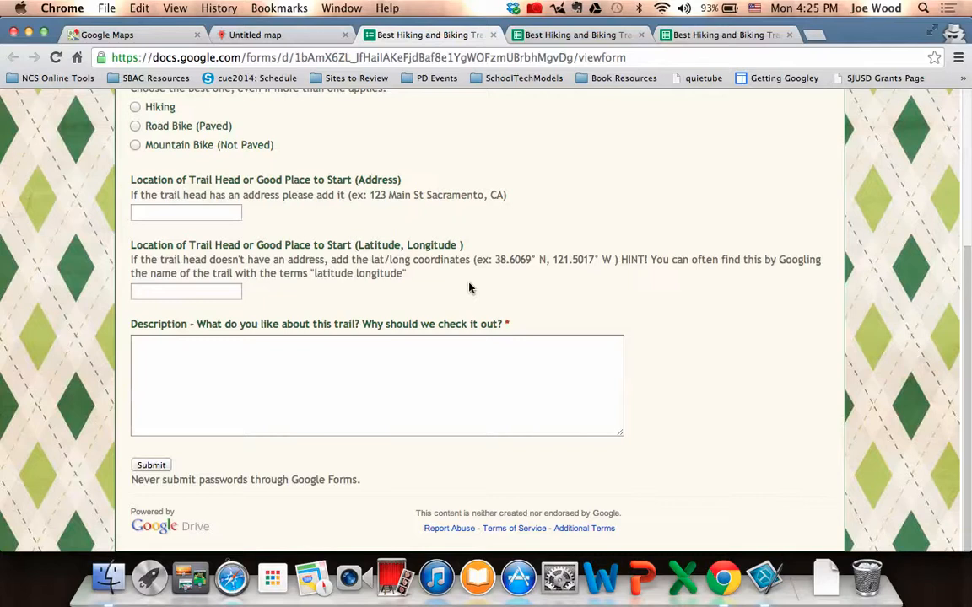
scroll(470, 288, "up", 5)
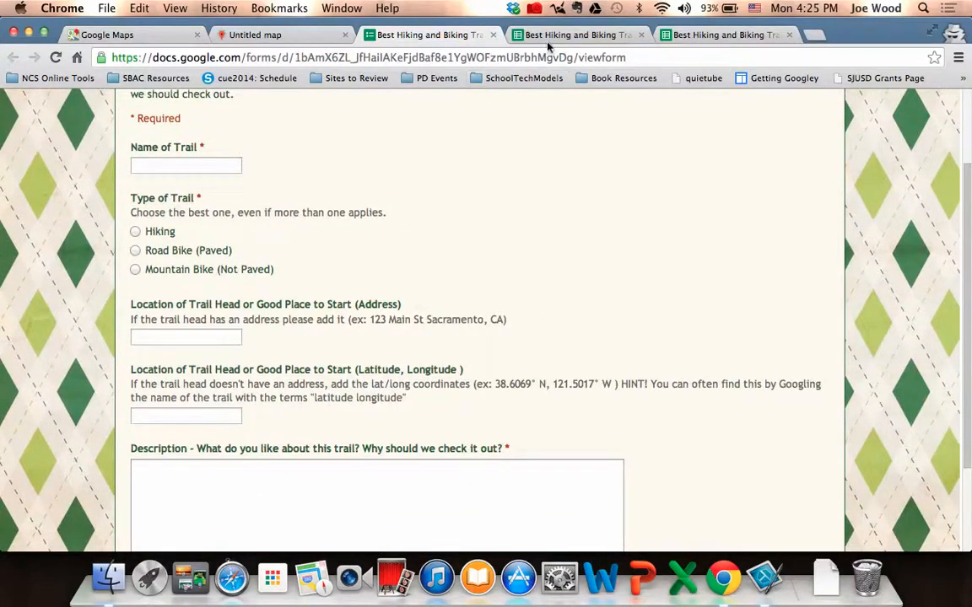
Examine the columns and entries in the form's responses spreadsheet, including trail name, trail type and location.
left_click(557, 35)
scroll(425, 364, "down", 3)
scroll(425, 365, "up", 2)
left_click(425, 364)
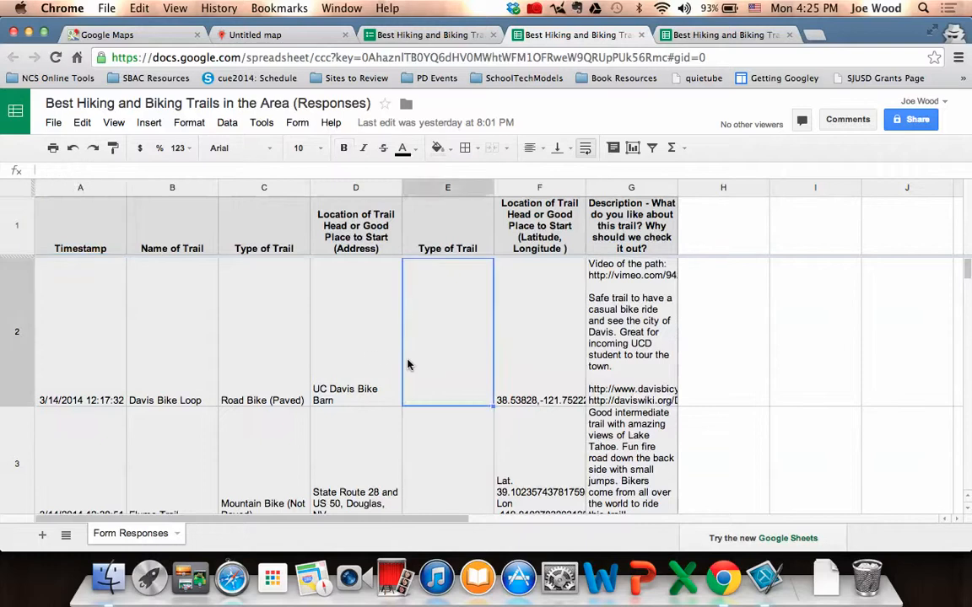
left_click(92, 325)
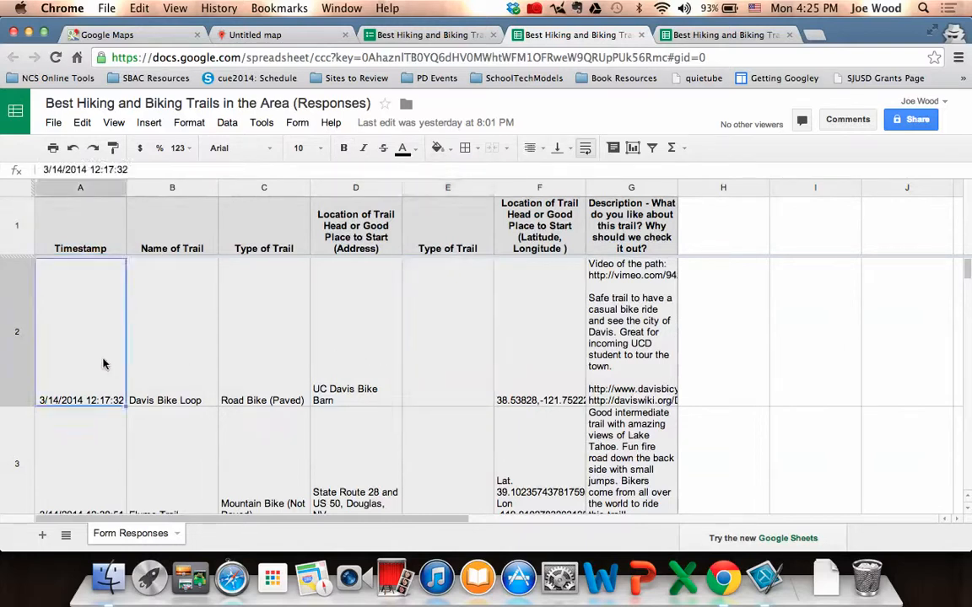
left_click(188, 368)
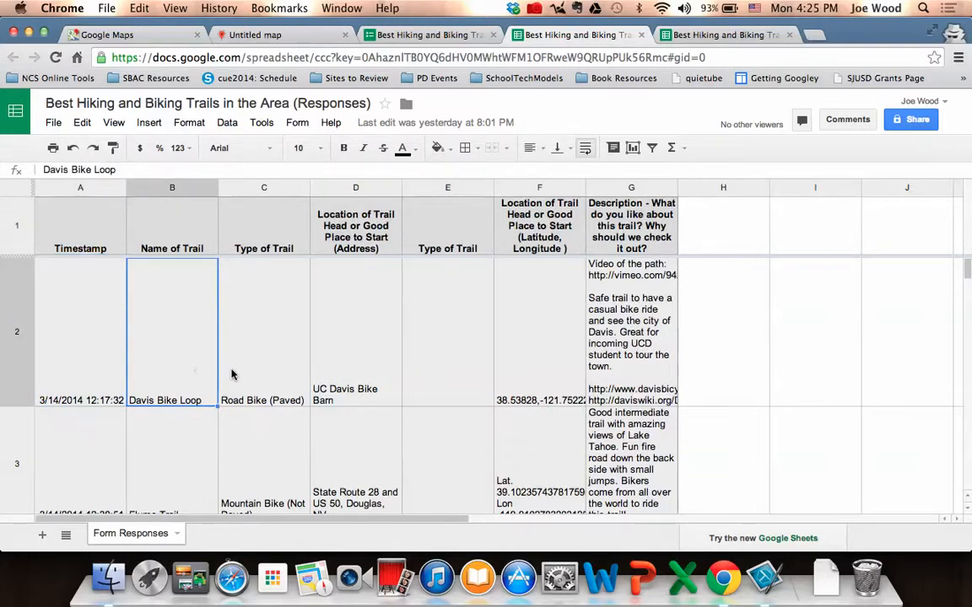
left_click(260, 378)
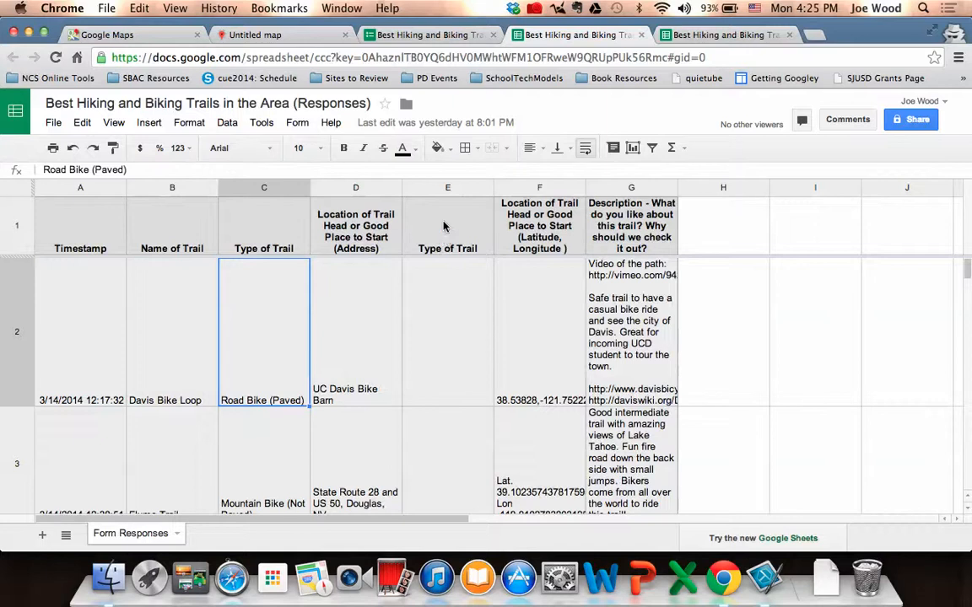
scroll(447, 375, "down", 2)
scroll(444, 382, "down", 2)
scroll(445, 383, "up", 3)
Review the rows and columns of the "Best Hiking and Biking Trails - Data Clean Up" spreadsheet.
left_click(701, 38)
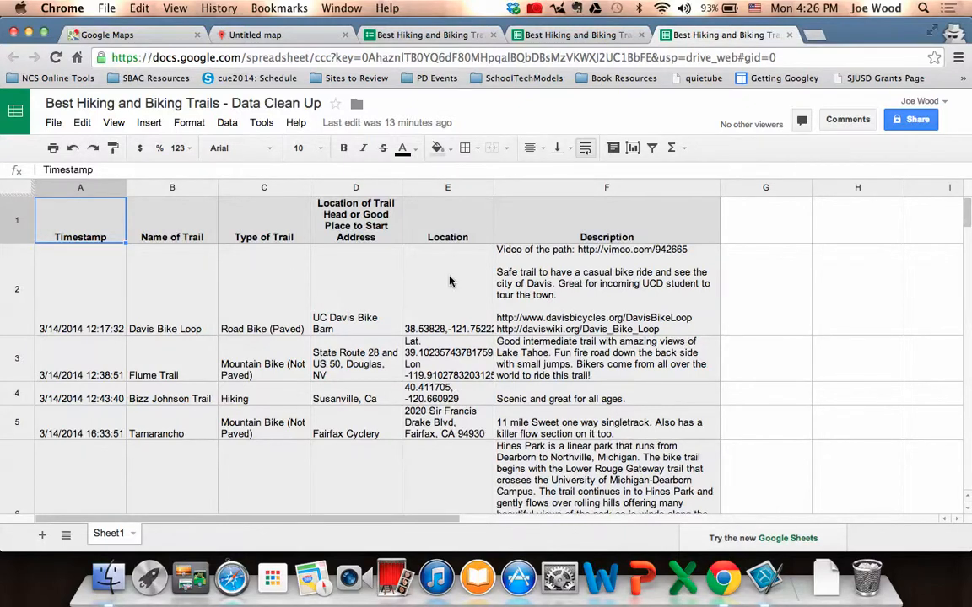
scroll(449, 281, "down", 10)
scroll(449, 281, "down", 1)
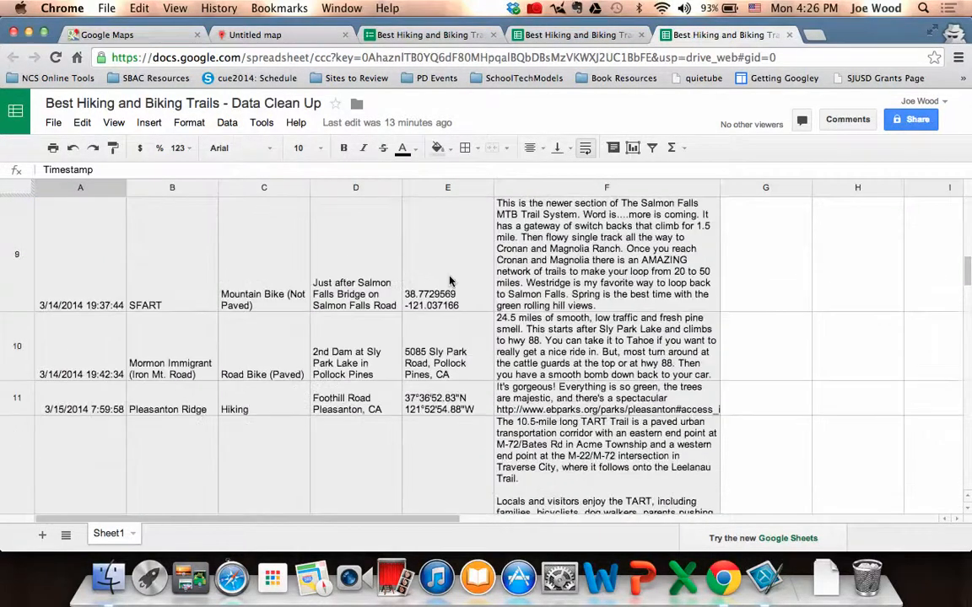
scroll(449, 281, "up", 10)
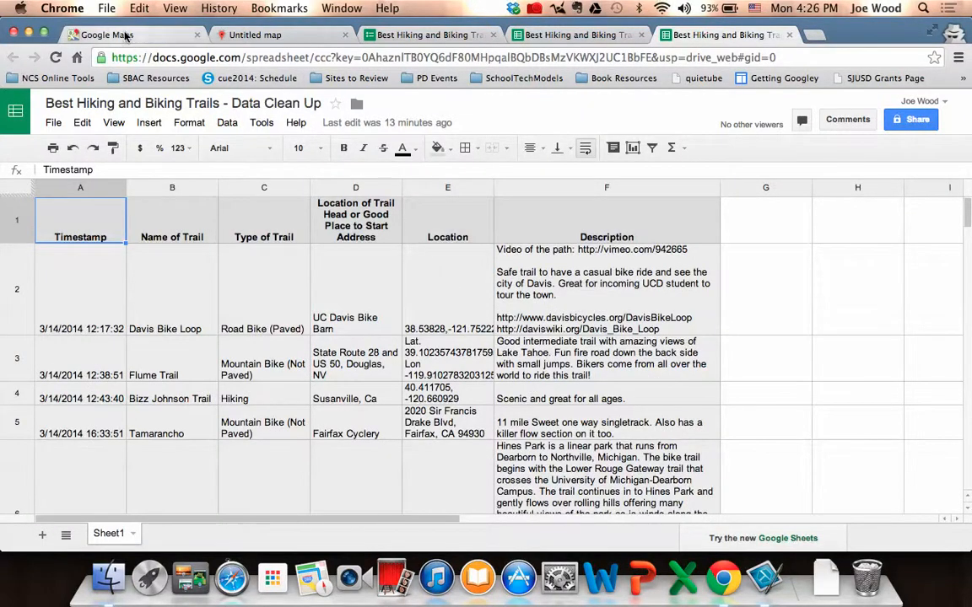
Title the untitled Maps Engine map "Best Hiking and Biking Trails", leave its description blank and save.
left_click(255, 34)
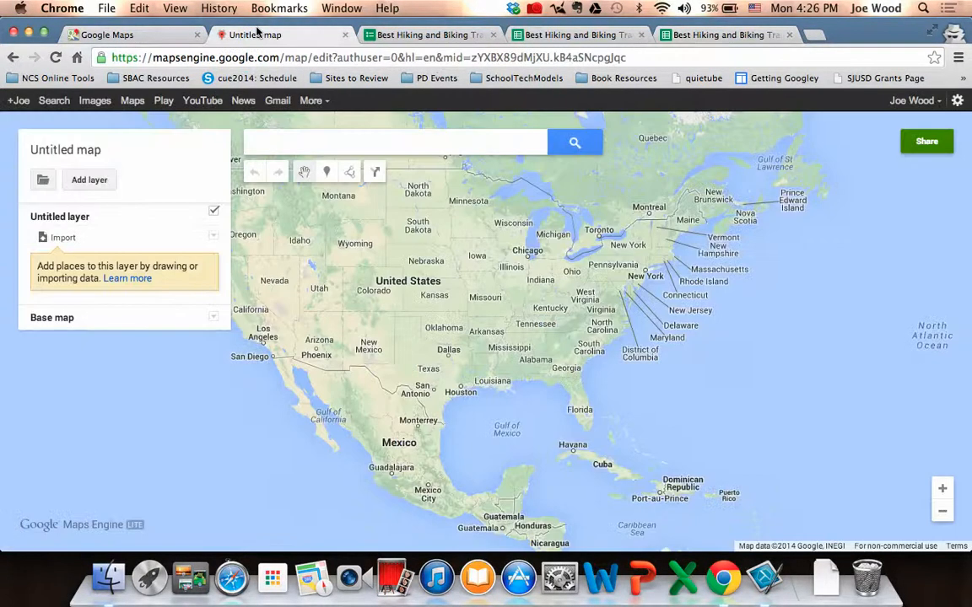
left_click(97, 156)
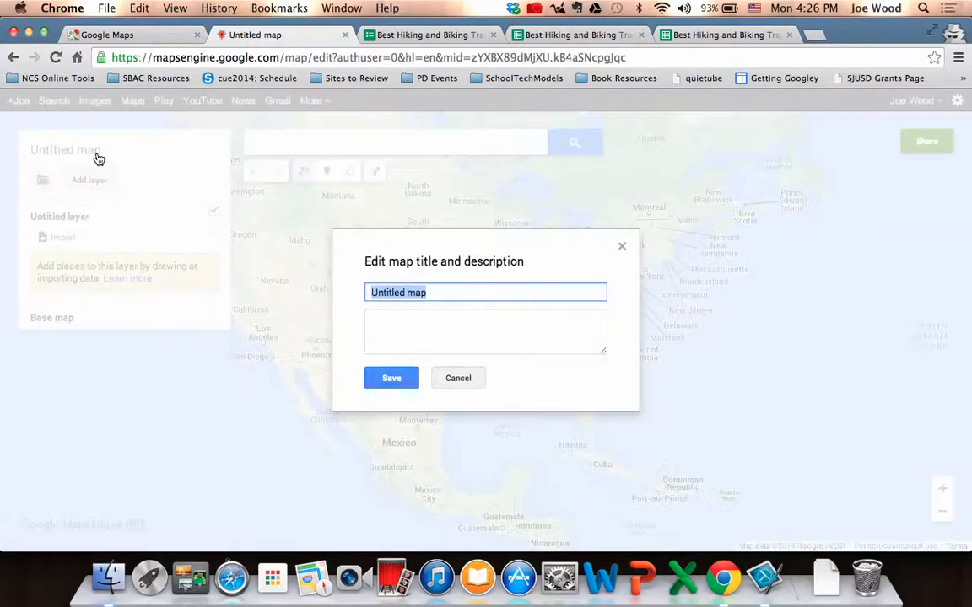
type("Be")
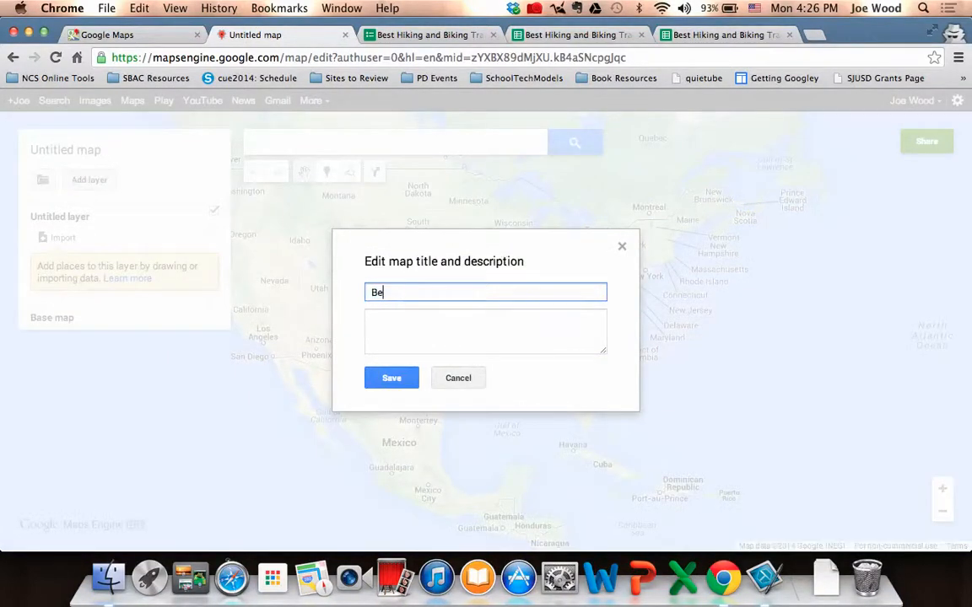
type("st Hiking and Biking Trails")
left_click(397, 330)
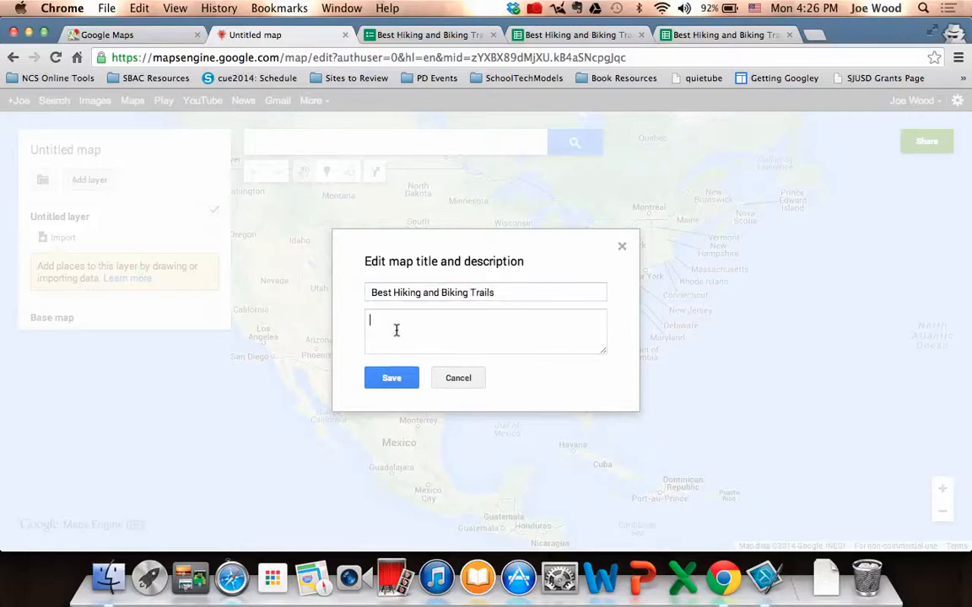
left_click(387, 377)
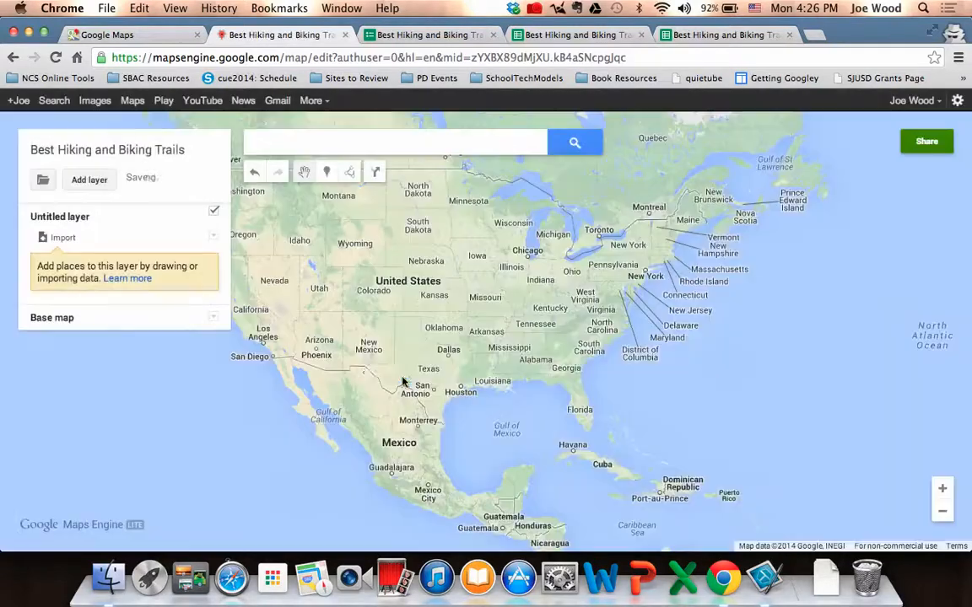
left_click(65, 240)
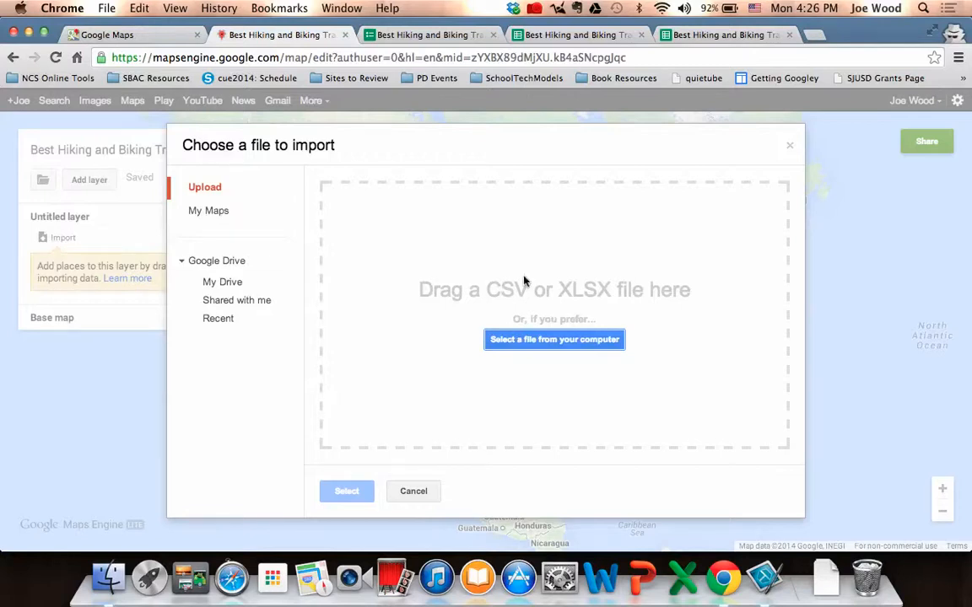
left_click(219, 287)
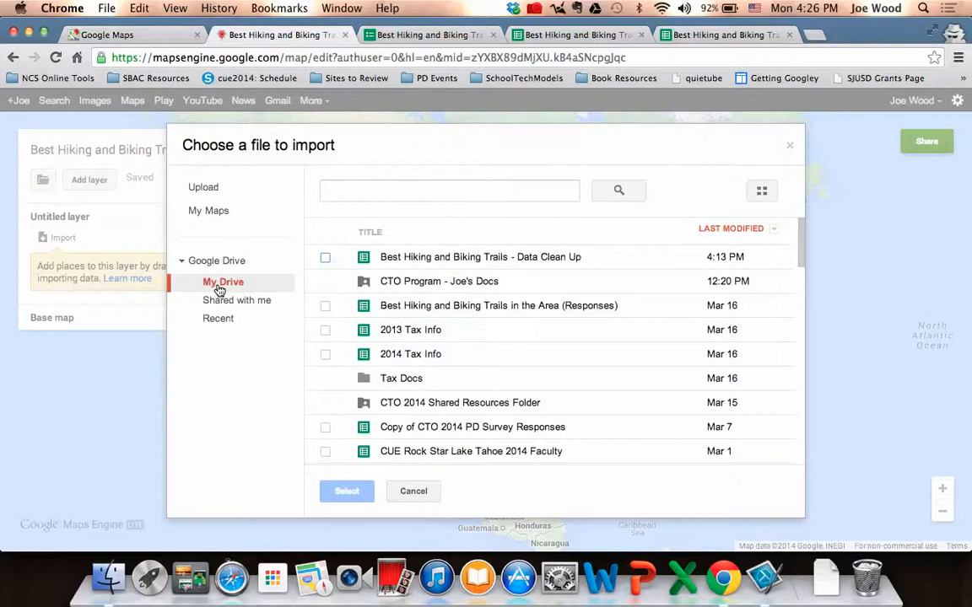
left_click(417, 262)
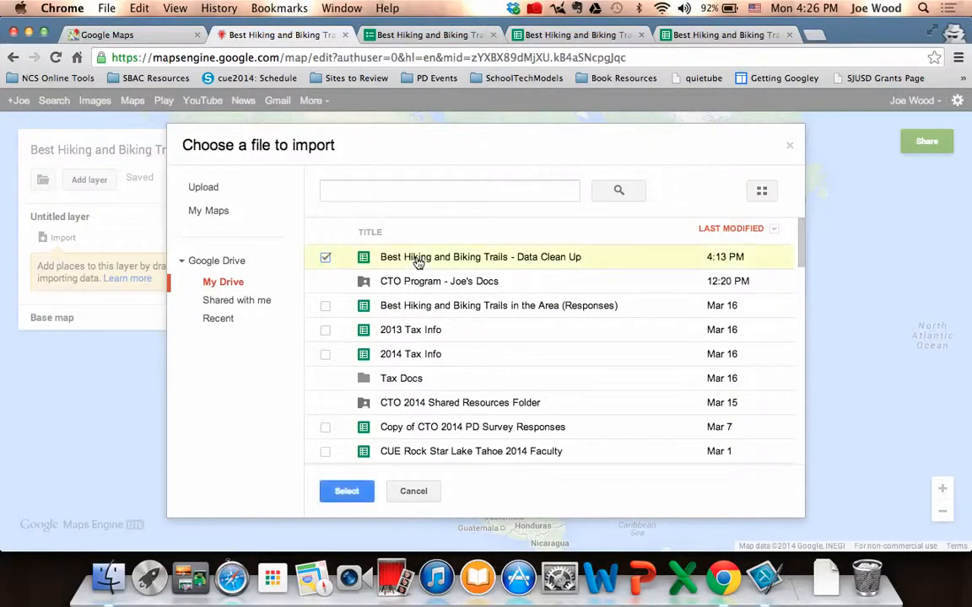
left_click(346, 491)
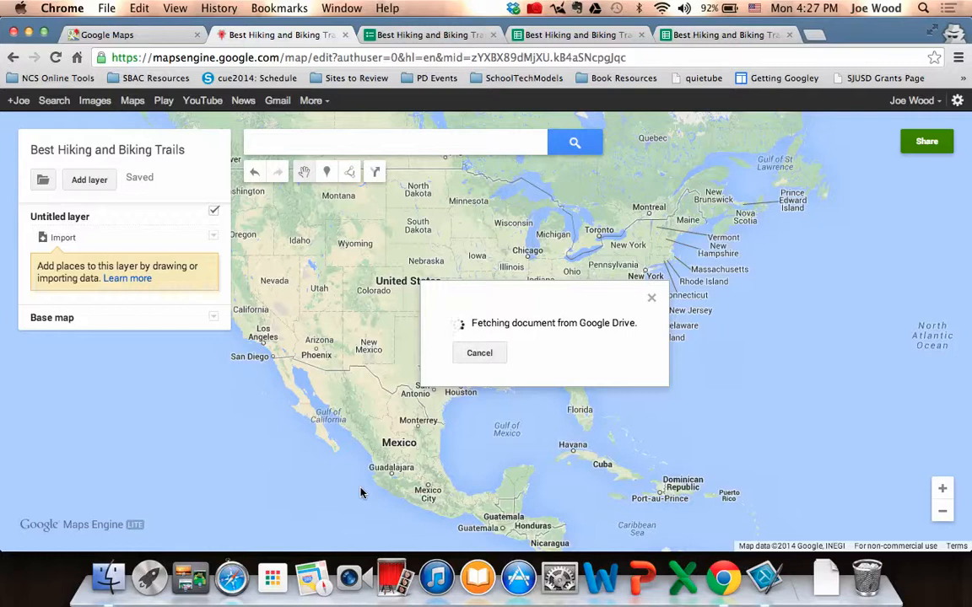
left_click(480, 355)
Load the "Best Hiking and Biking Trails - Data Clean Up" spreadsheet from My Drive as the untitled layer's import file.
left_click(60, 238)
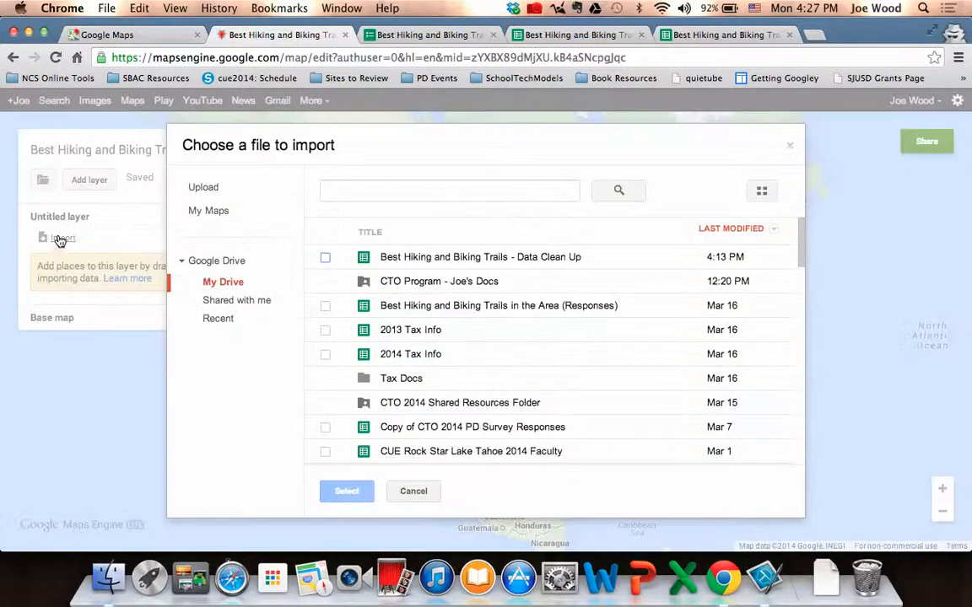
left_click(383, 257)
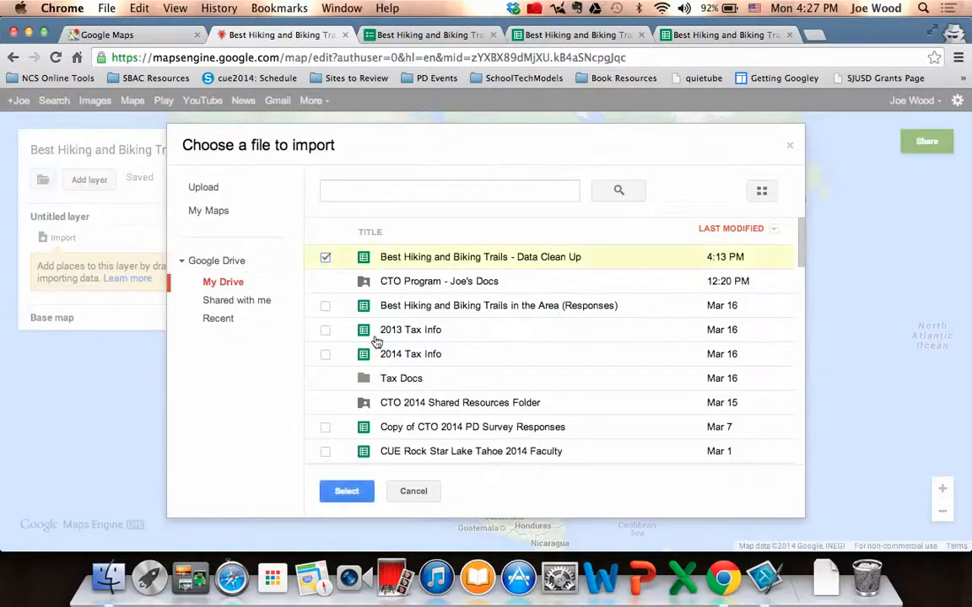
left_click(347, 492)
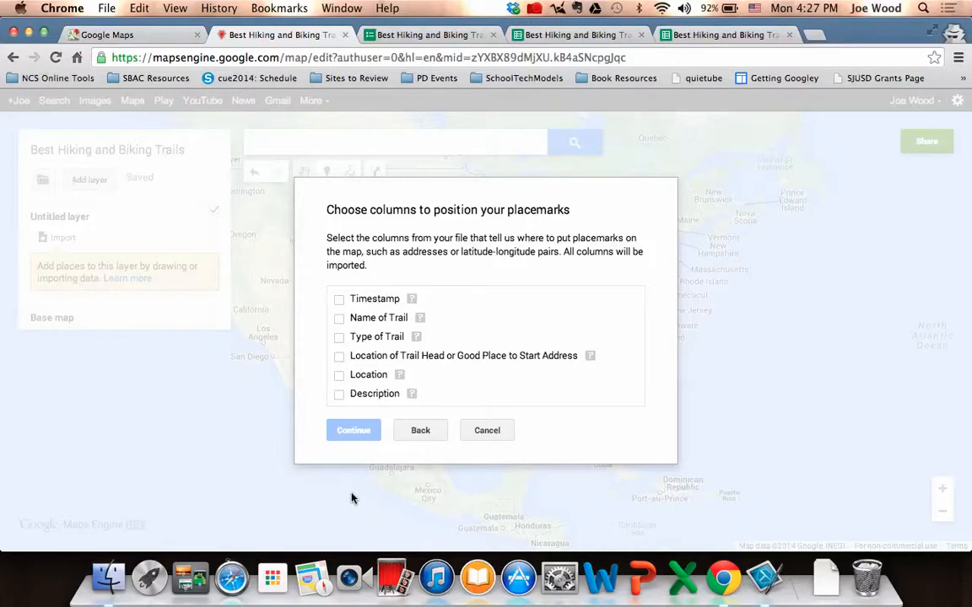
Import the trail spreadsheet, using the Location column to position the placemarks and the Name of Trail column to title them.
left_click(337, 376)
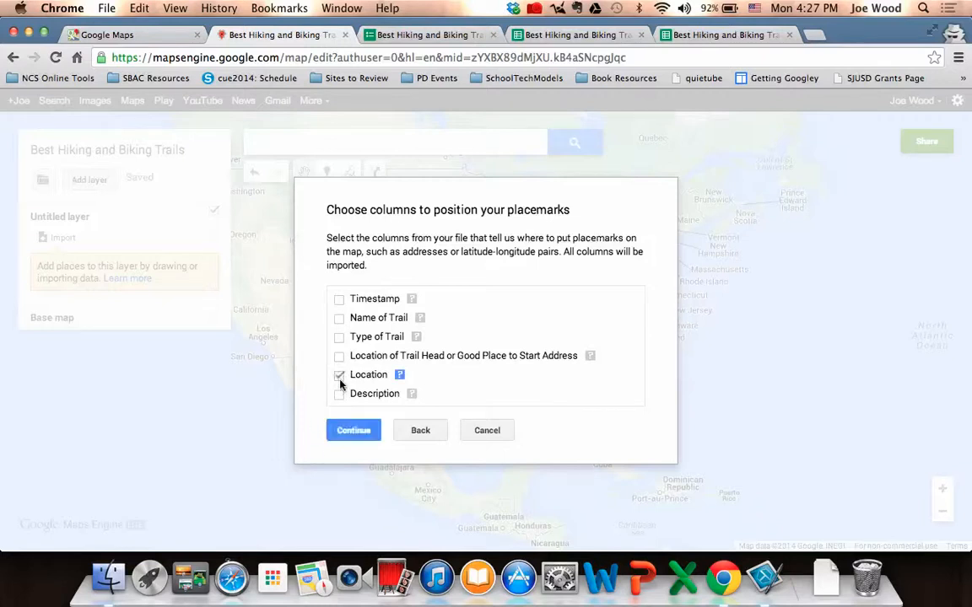
left_click(368, 433)
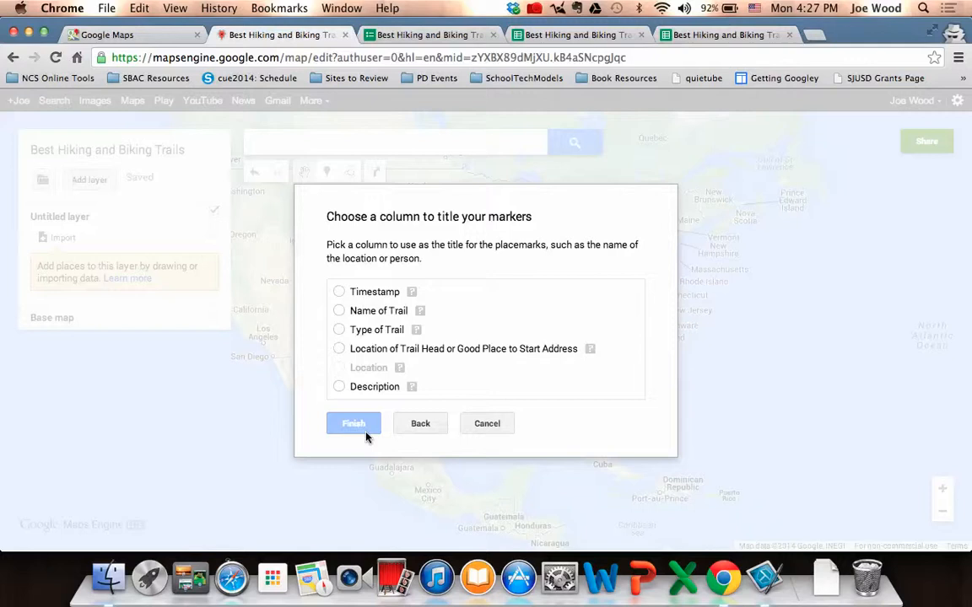
left_click(338, 311)
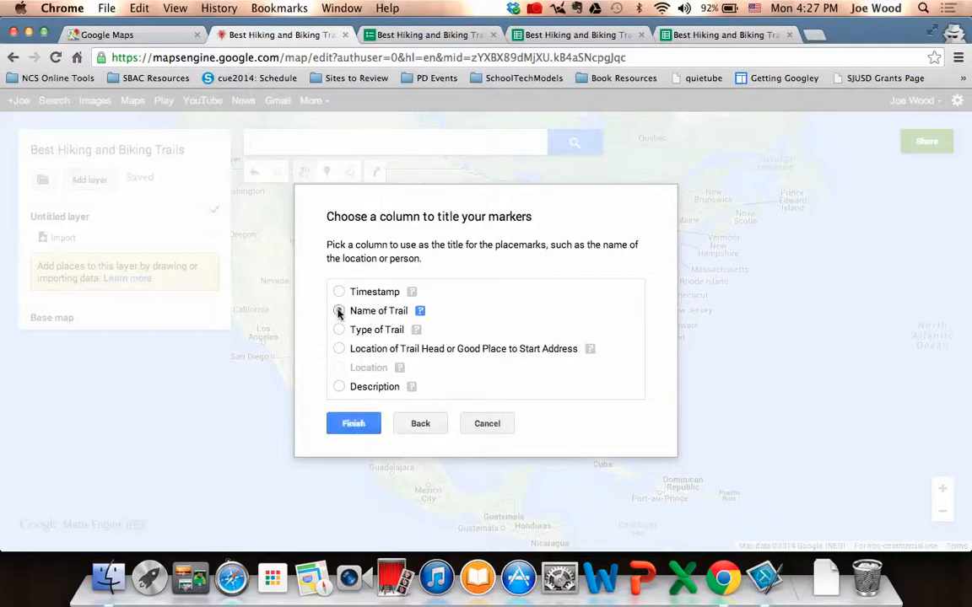
left_click(373, 423)
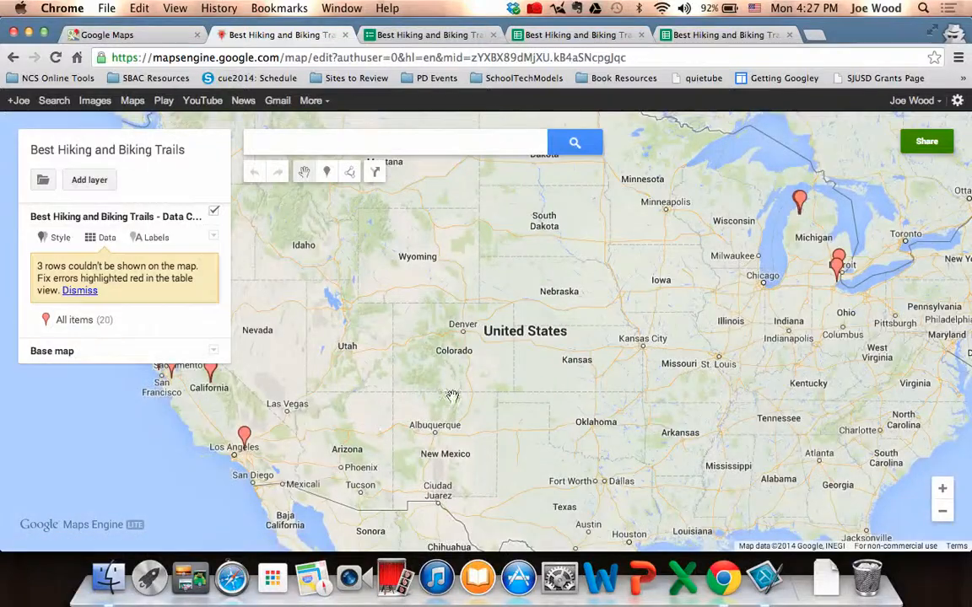
Read the details of the imported Bizz Johnson Trail and SFART placemarks on the West Coast.
left_click_drag(436, 383, 643, 439)
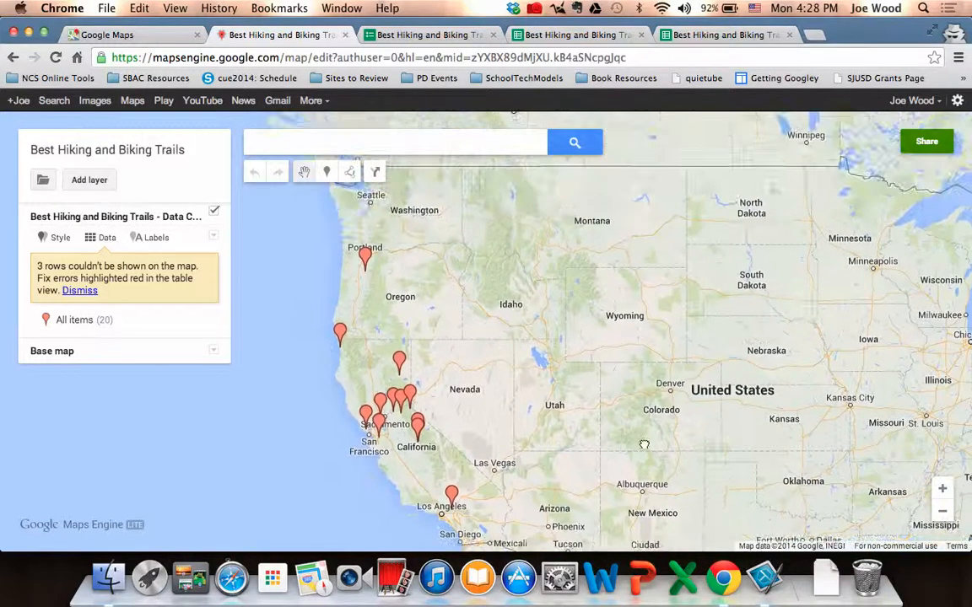
left_click(401, 365)
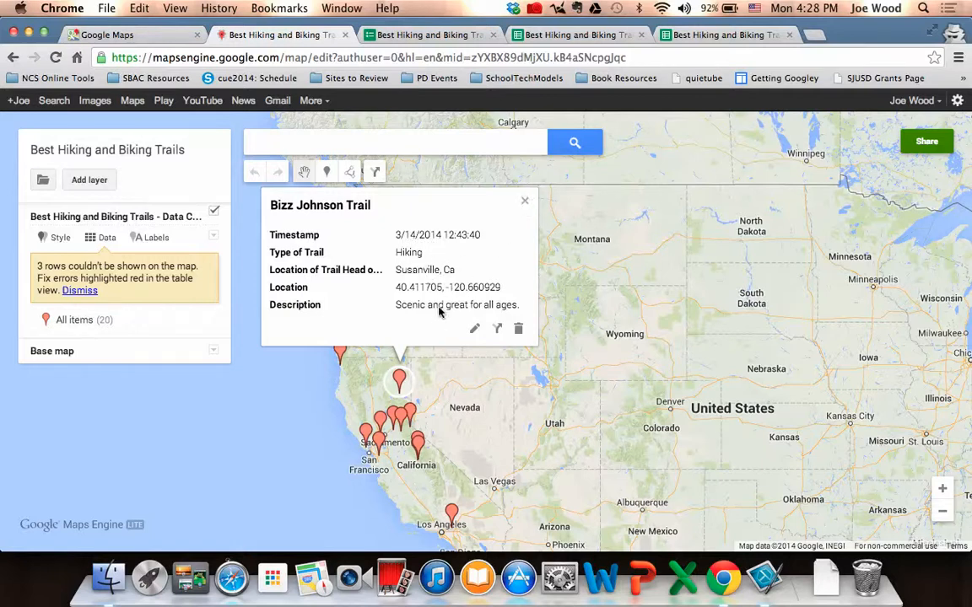
left_click(525, 205)
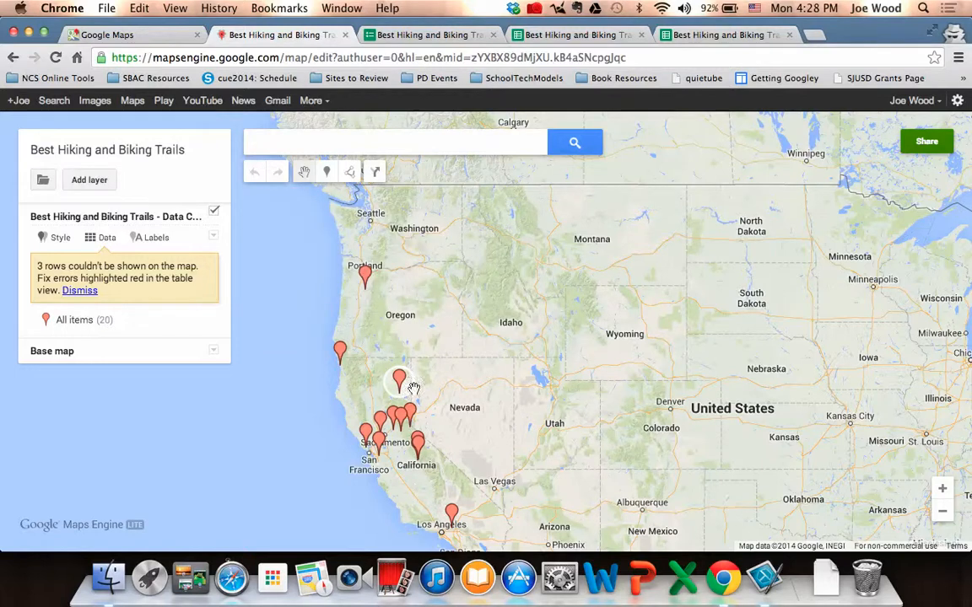
left_click(380, 425)
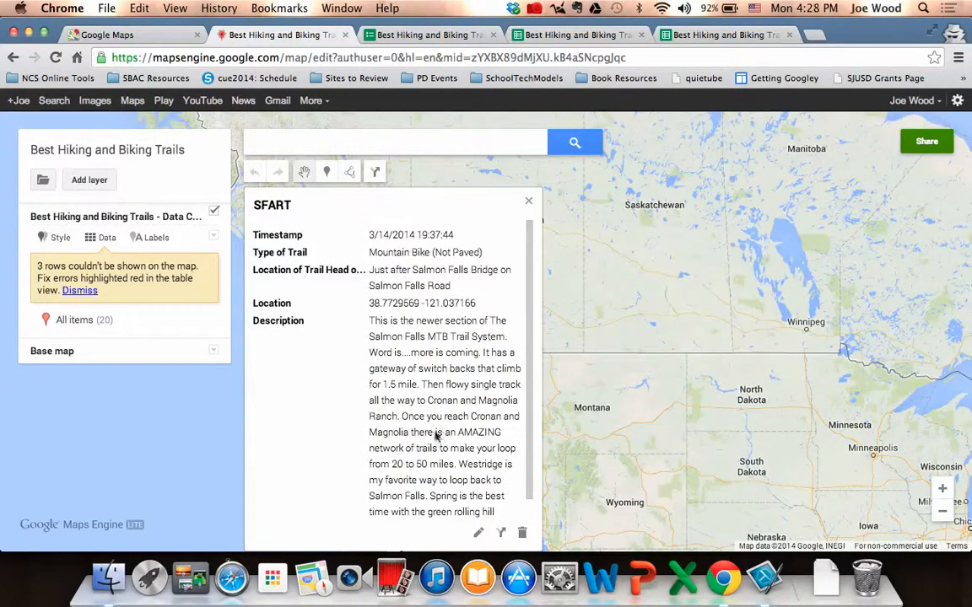
scroll(437, 434, "down", 1)
scroll(437, 433, "up", 1)
left_click(530, 201)
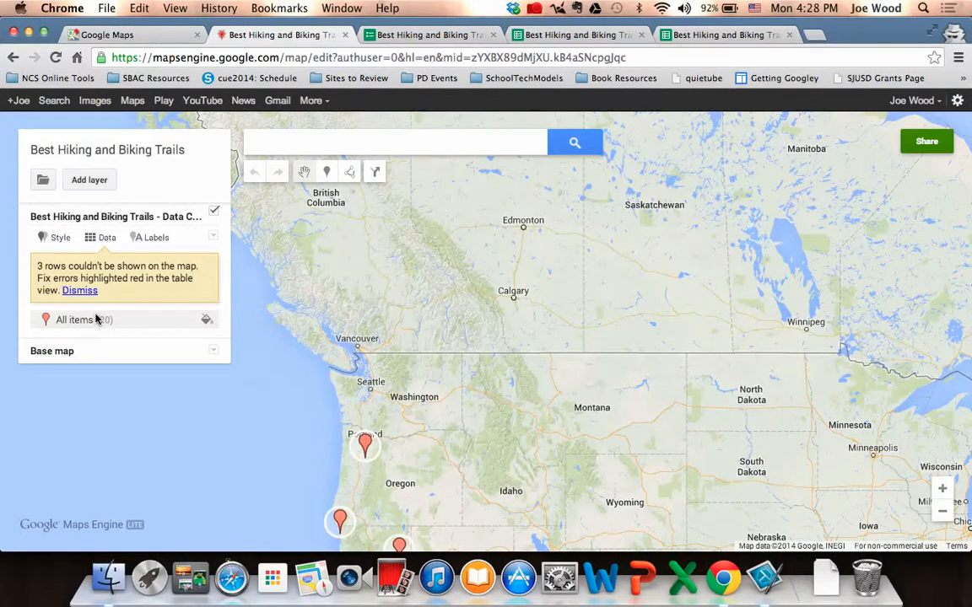
left_click(943, 512)
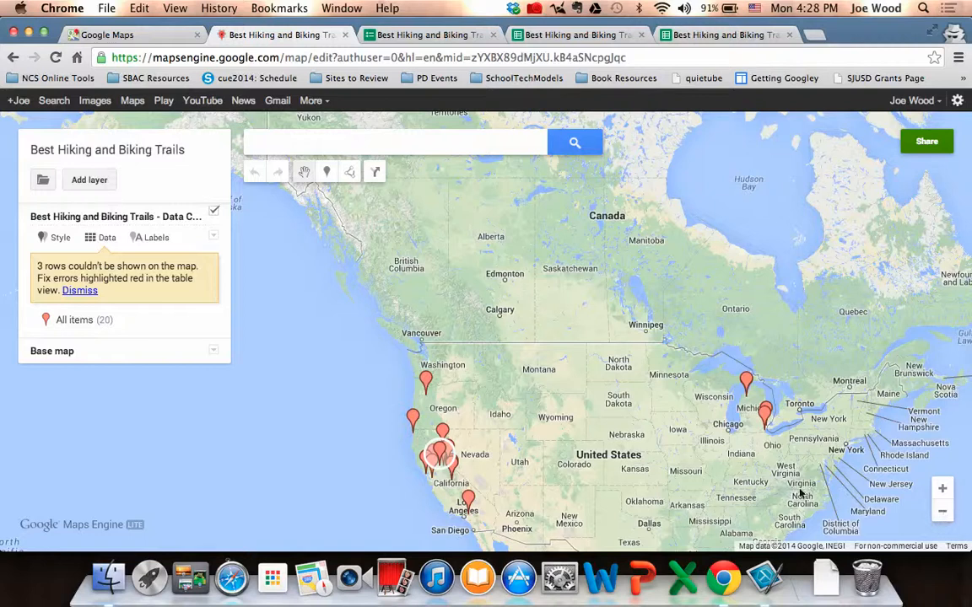
Style the imported trail layer's placemarks by the Type of Trail data column.
left_click(61, 239)
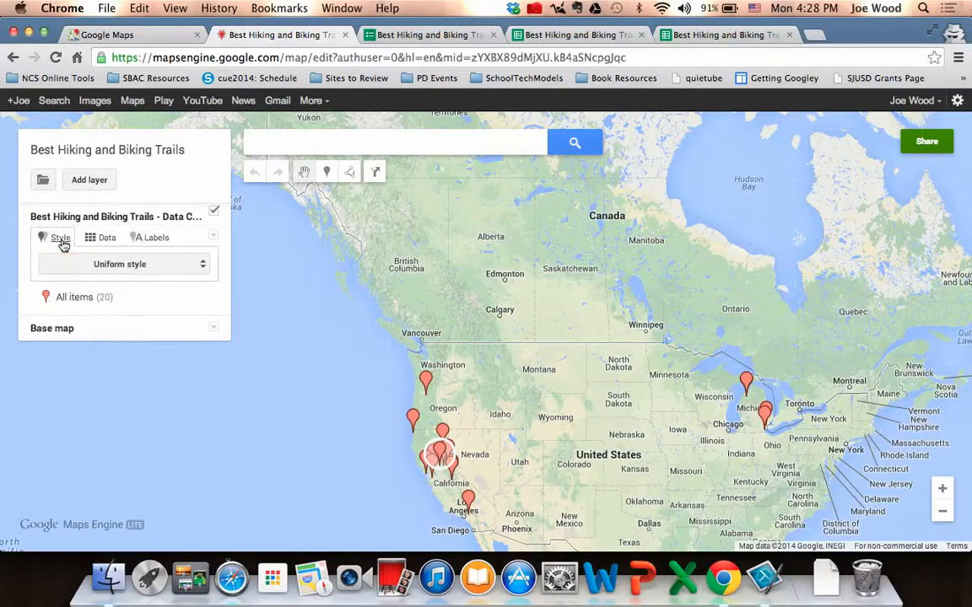
left_click(79, 269)
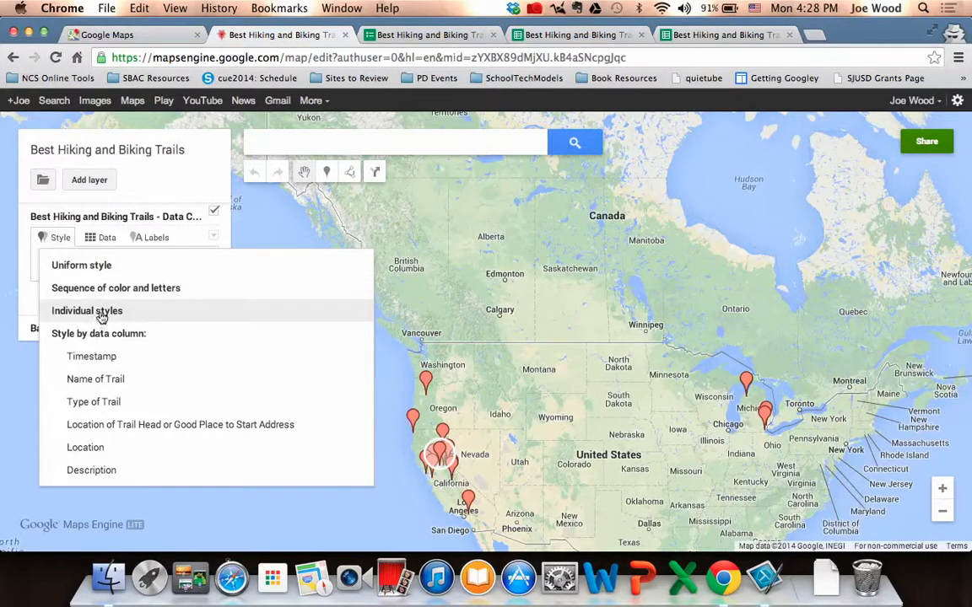
left_click(113, 382)
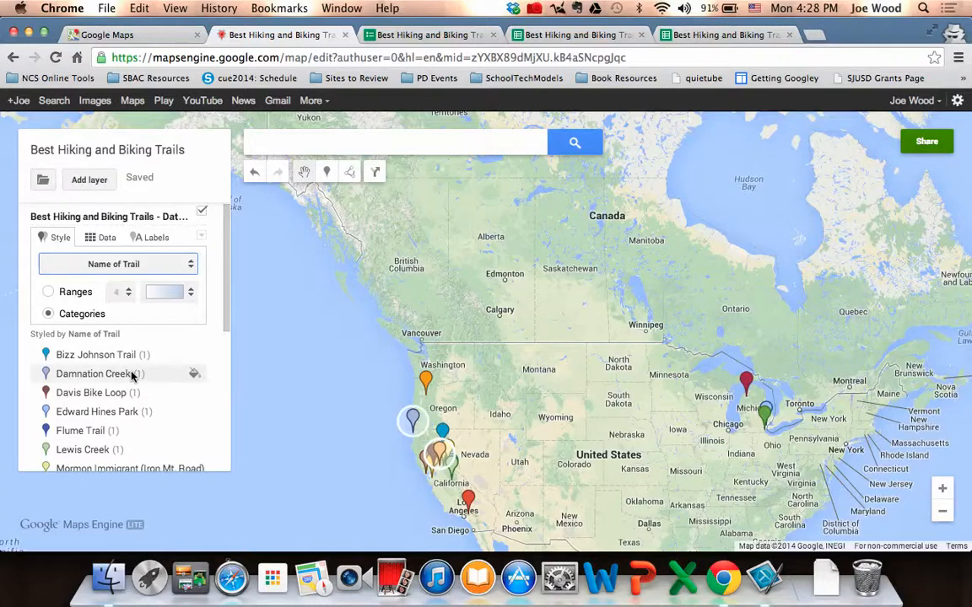
left_click(125, 264)
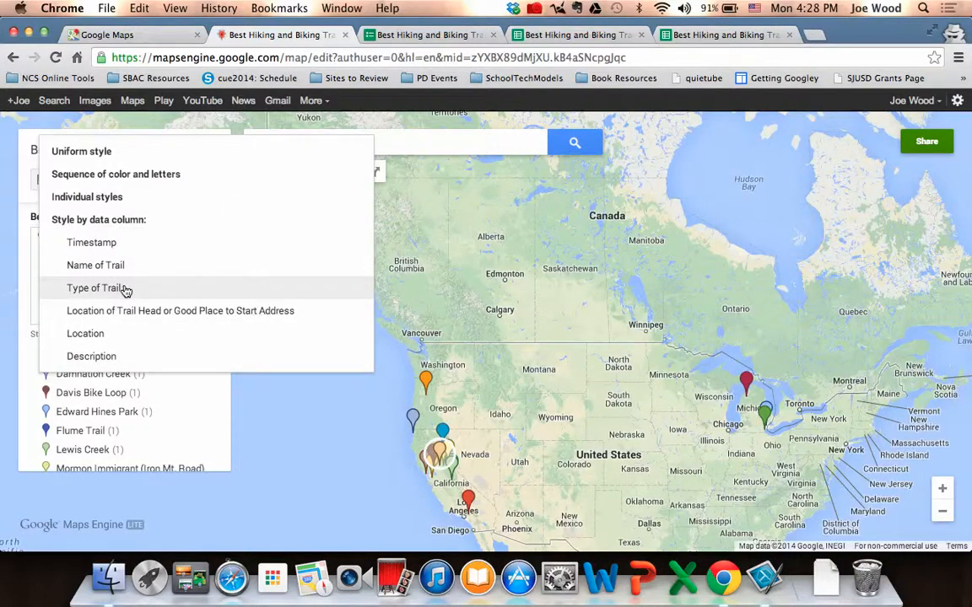
left_click(124, 288)
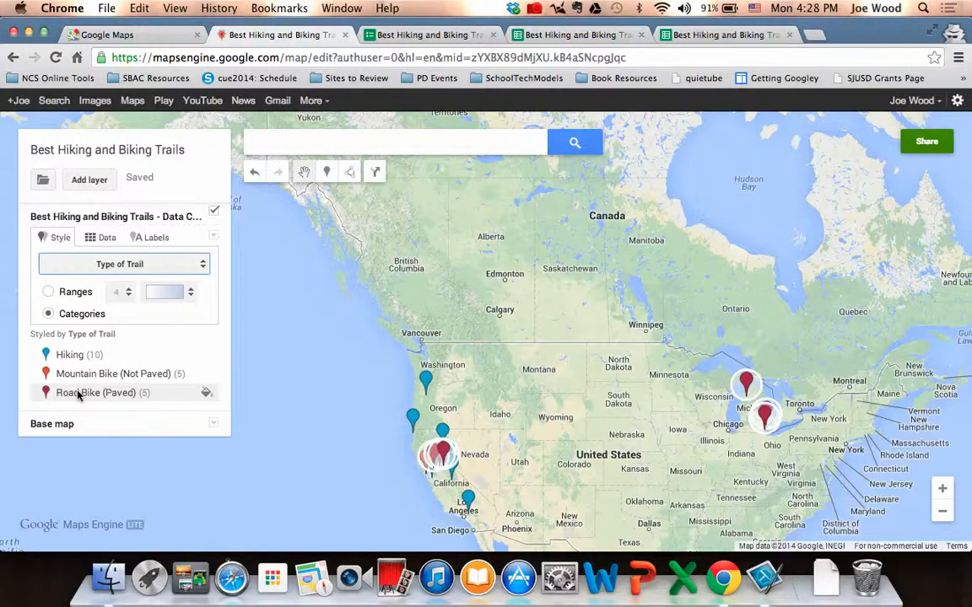
Change the color of the Road Bike (Paved) category's markers to light yellow-orange.
left_click(206, 393)
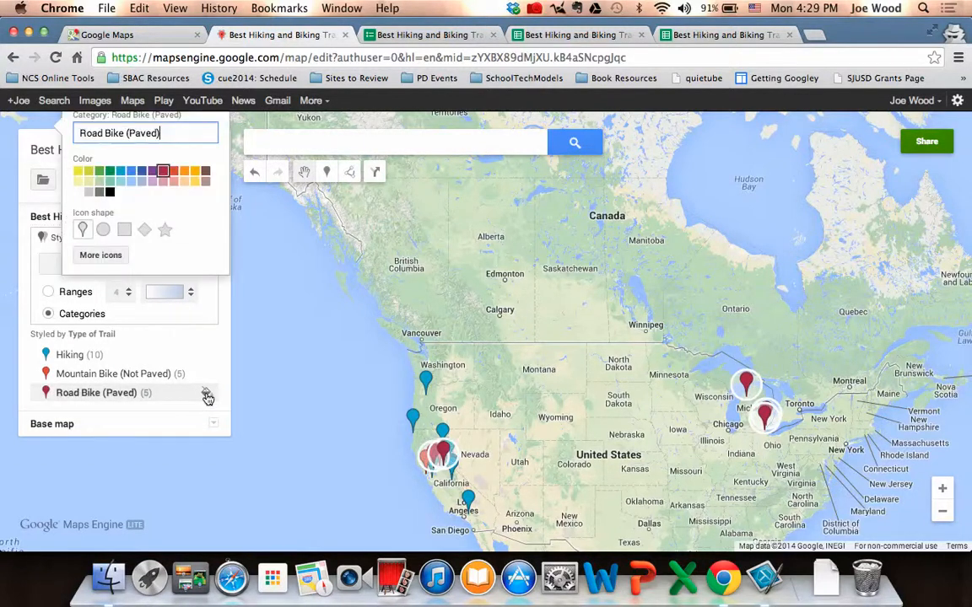
left_click(199, 183)
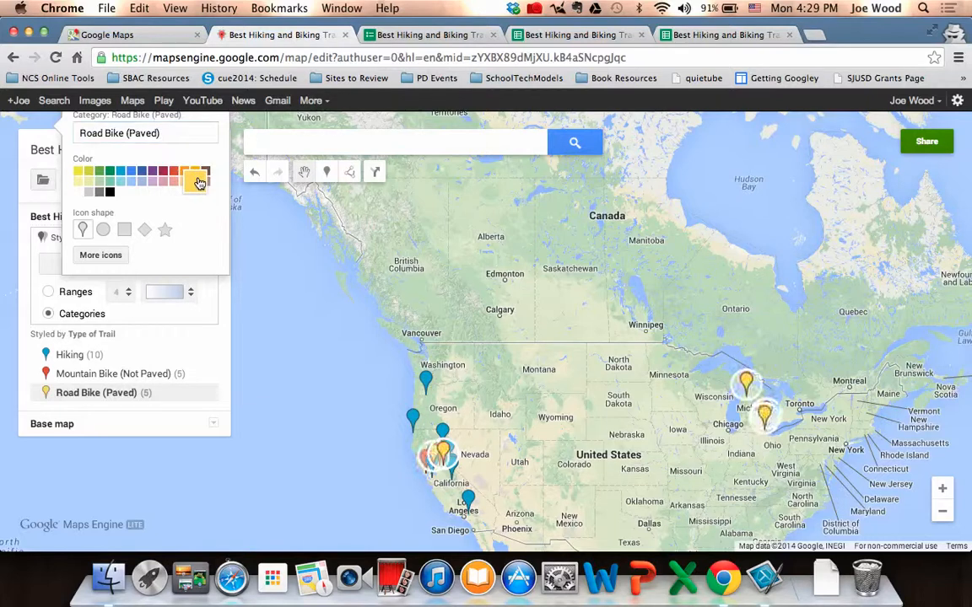
left_click(218, 346)
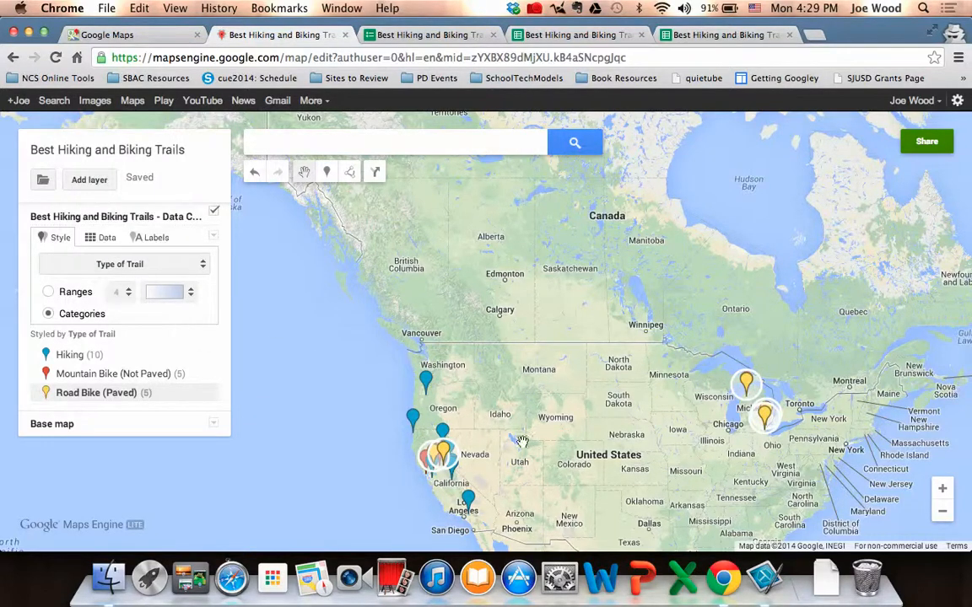
Examine the color-coded trail markers across Northern California up close.
left_click(946, 489)
left_click(946, 489)
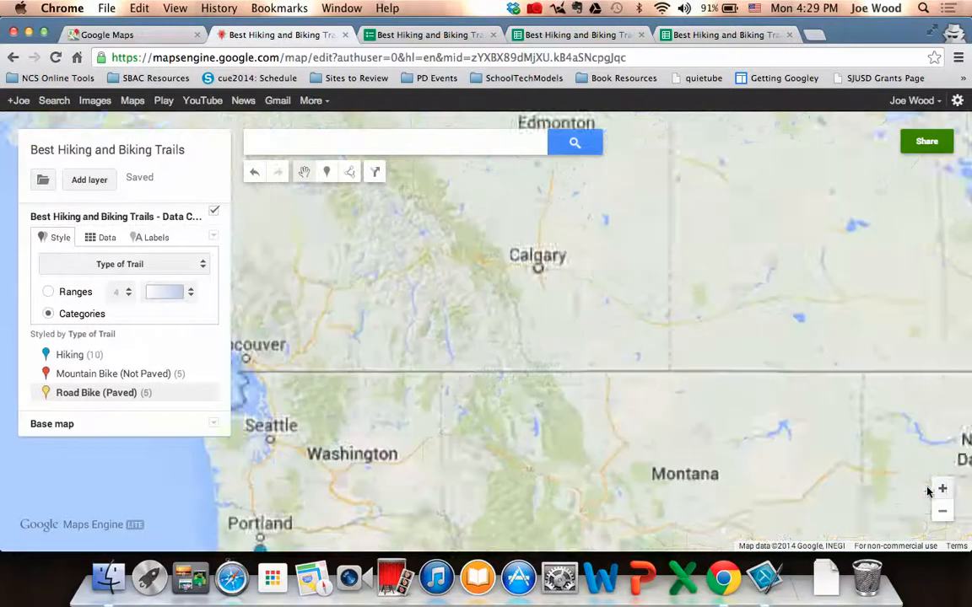
left_click_drag(575, 483, 691, 95)
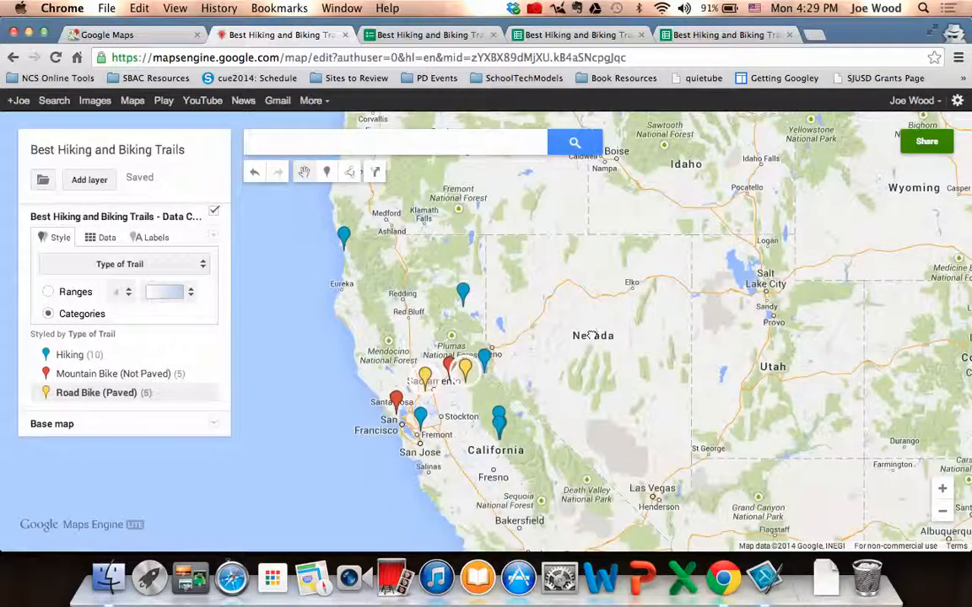
left_click_drag(592, 334, 617, 268)
left_click(946, 489)
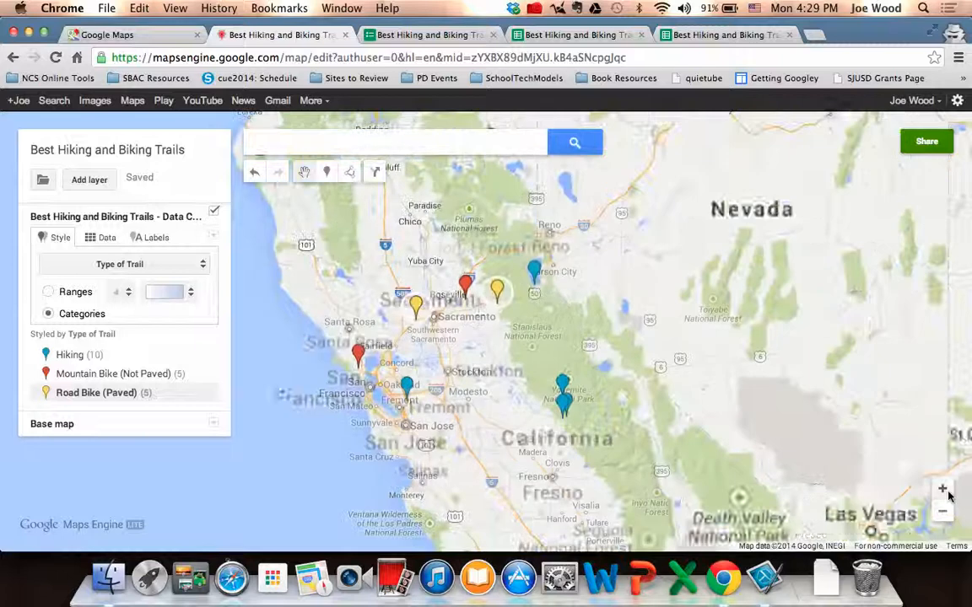
left_click_drag(802, 337, 814, 365)
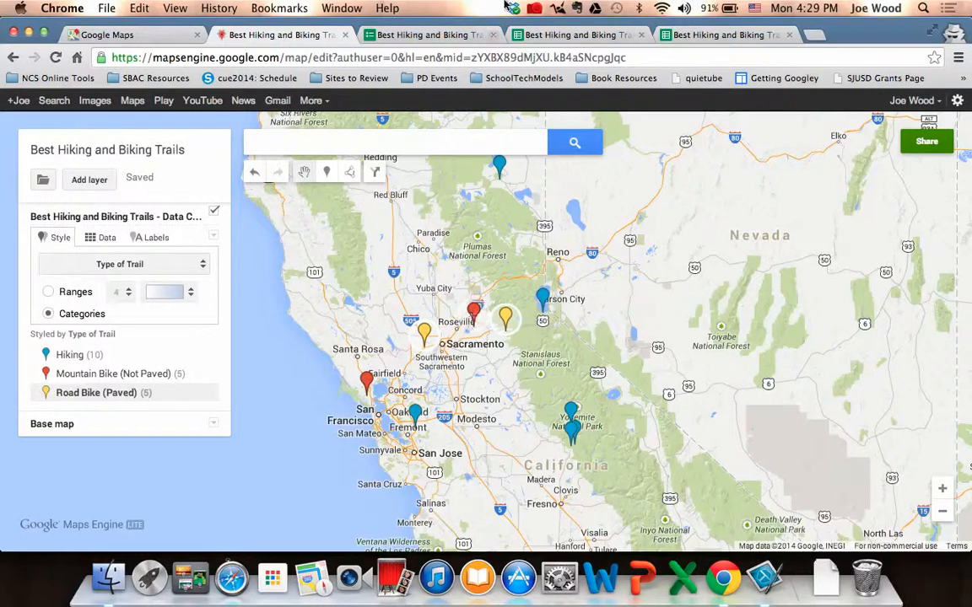
left_click(535, 9)
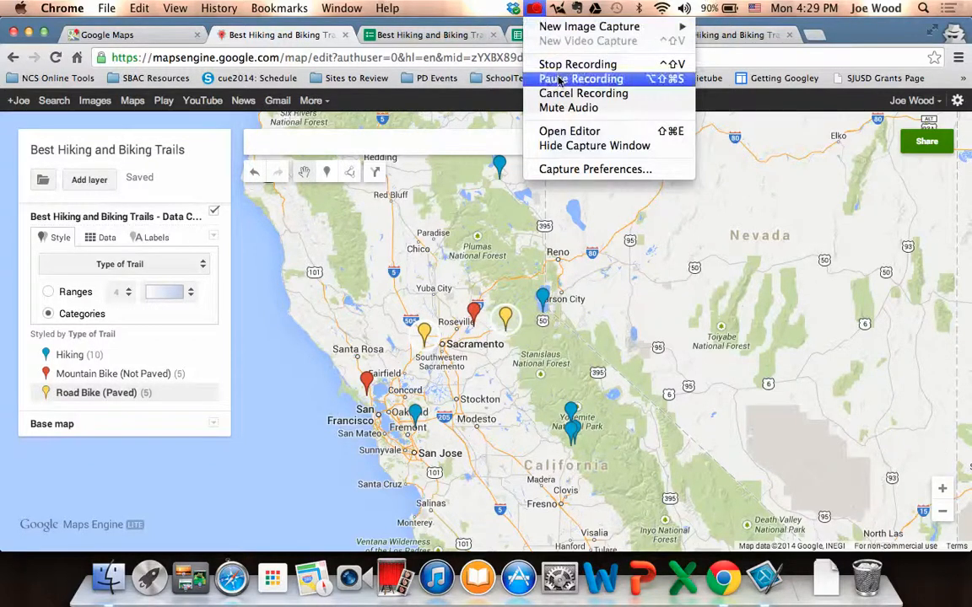